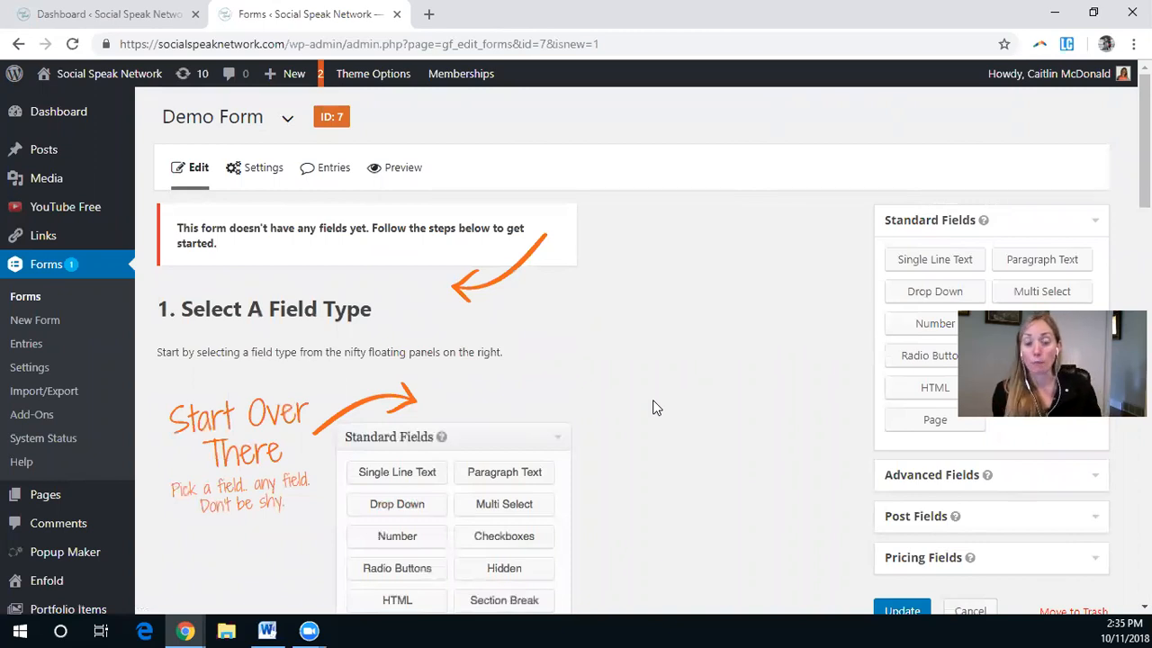
Step: Add a Name field to the form from the advanced field types
{"action": "left_click", "coordinate": [937, 483]}
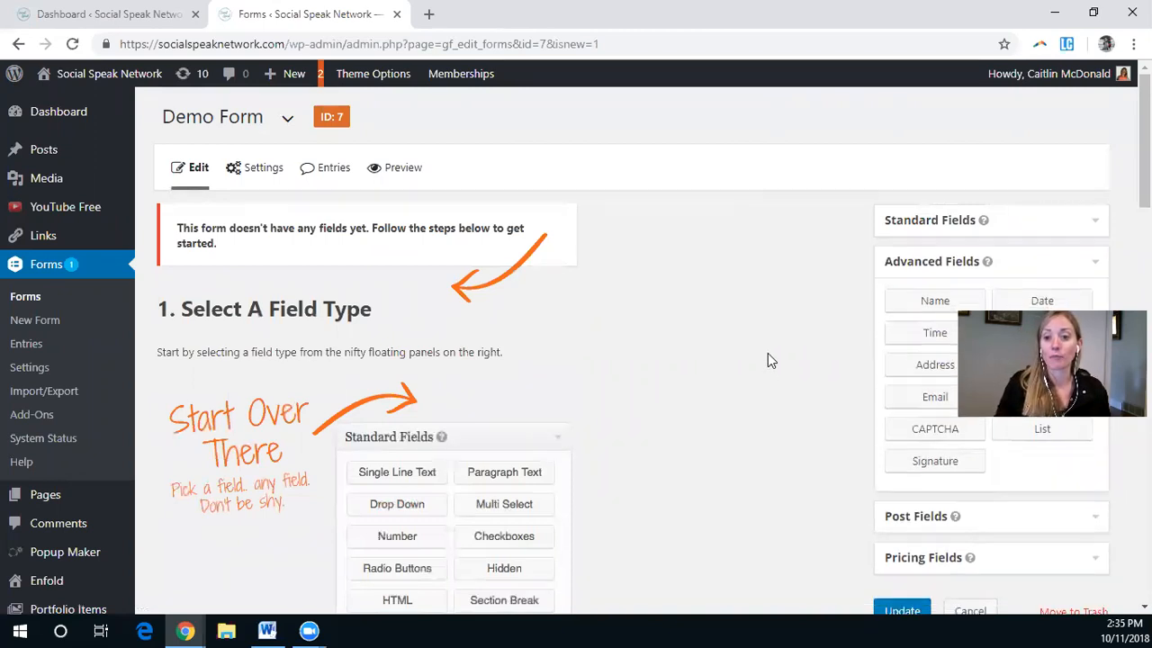
{"action": "left_click", "coordinate": [944, 306]}
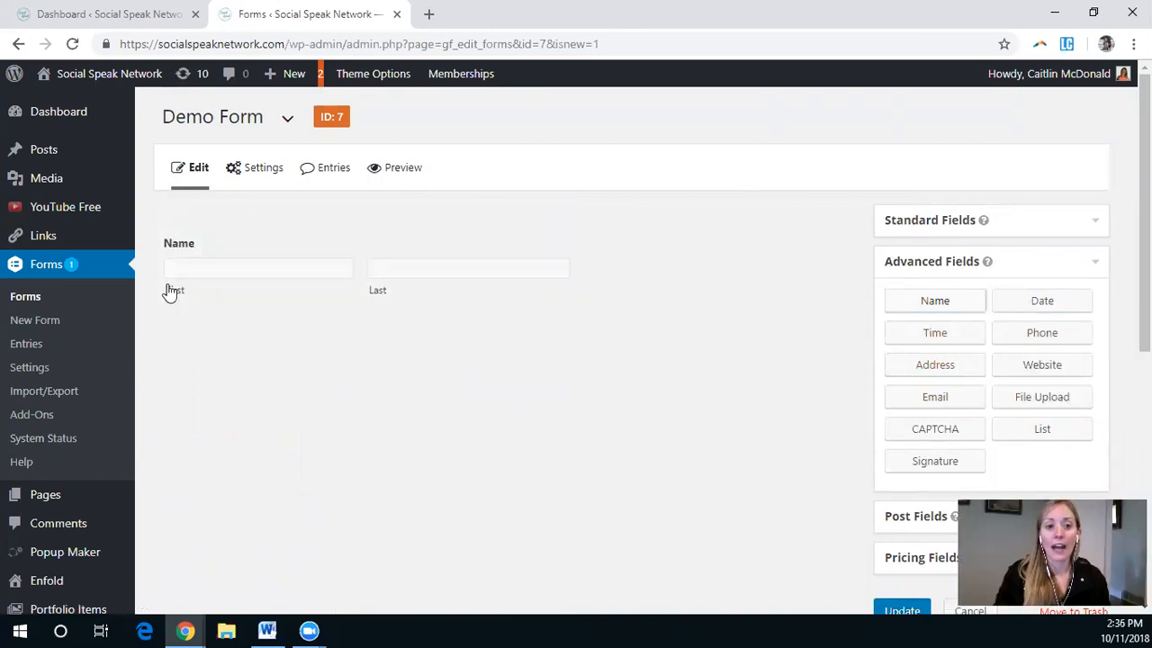
Step: Make the Name field required and collapse its settings
{"action": "left_click", "coordinate": [277, 234]}
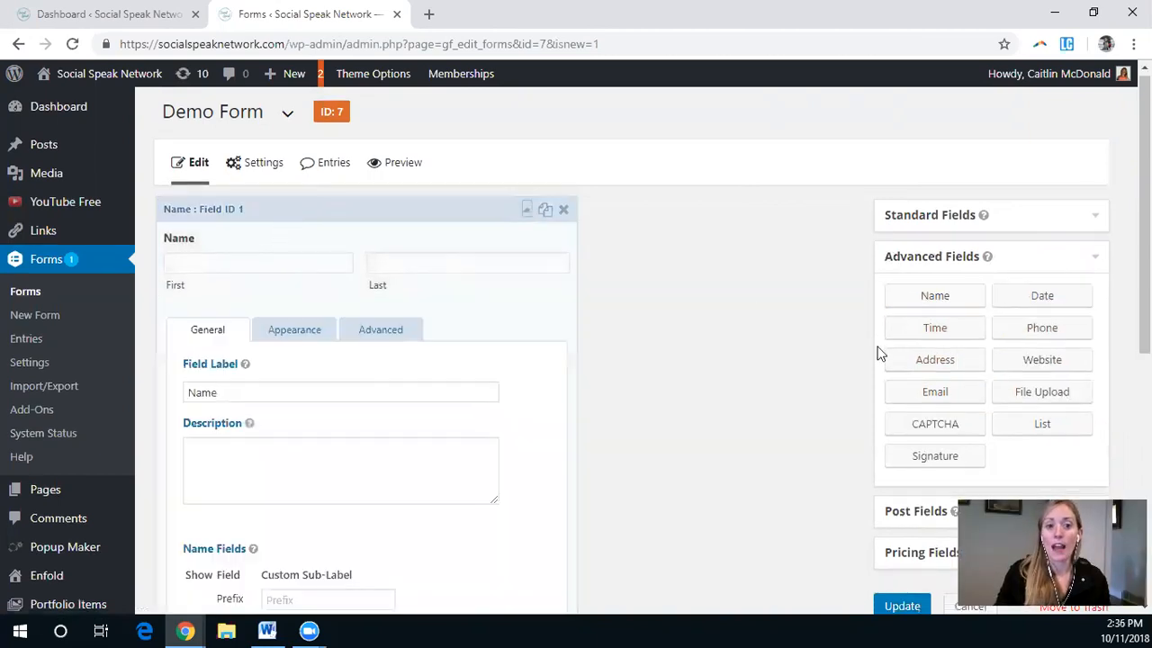
{"action": "scroll", "coordinate": [630, 416], "scroll_direction": "down", "scroll_amount": 4}
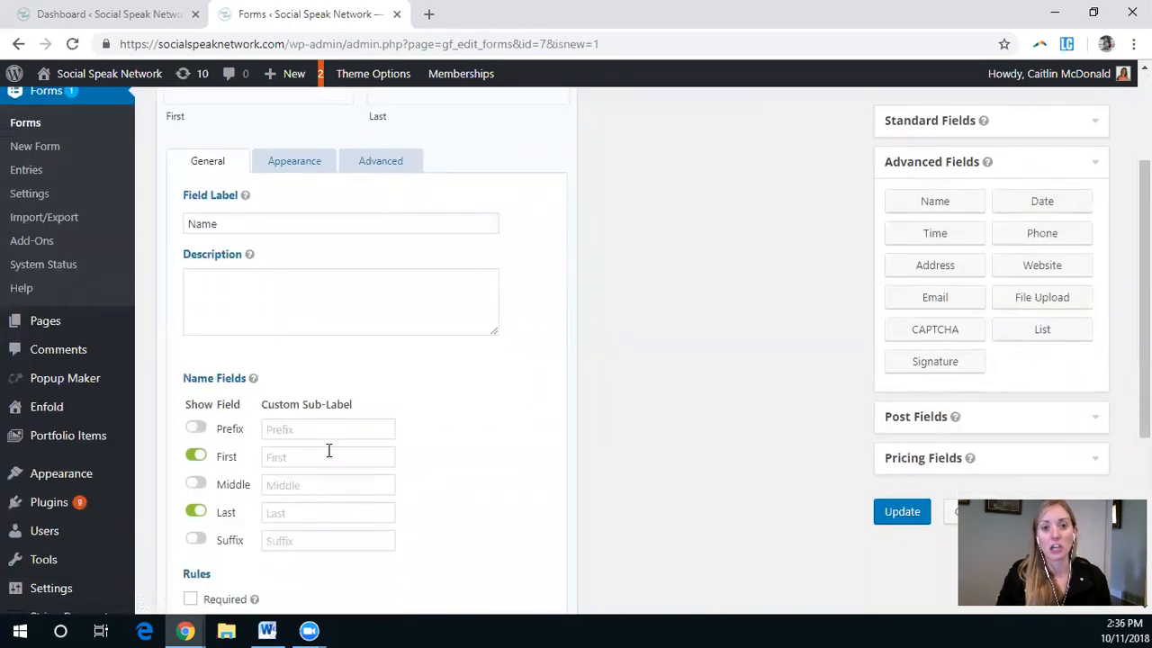
{"action": "scroll", "coordinate": [346, 432], "scroll_direction": "down", "scroll_amount": 2}
{"action": "left_click", "coordinate": [190, 431]}
{"action": "scroll", "coordinate": [526, 439], "scroll_direction": "up", "scroll_amount": 4}
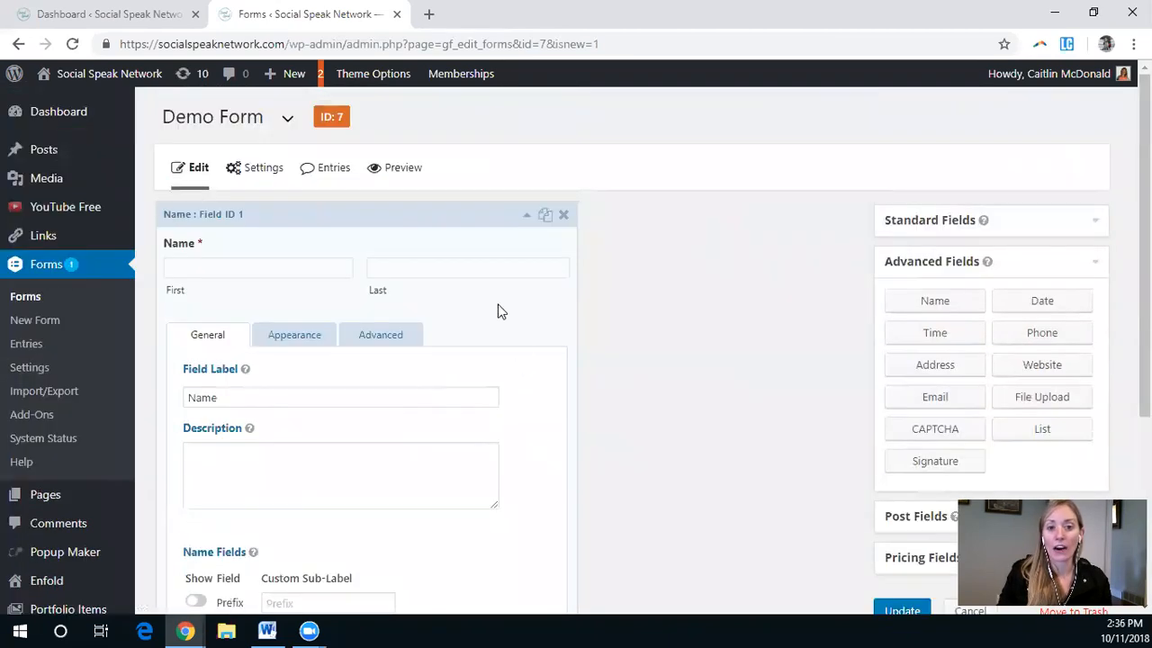
{"action": "left_click", "coordinate": [526, 214]}
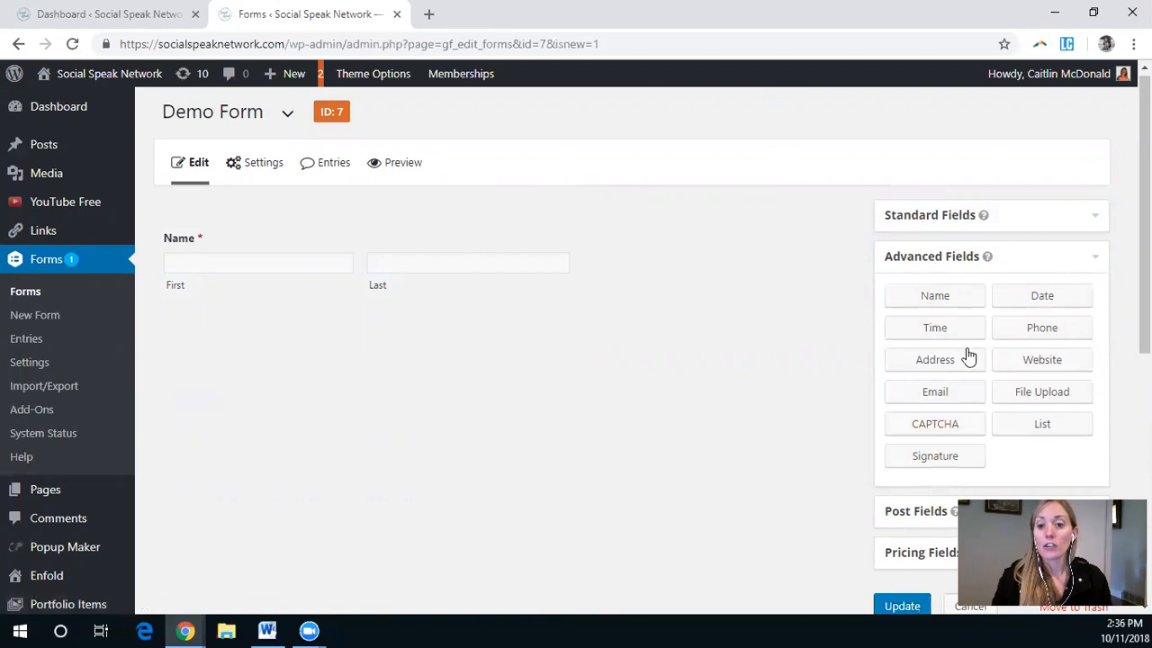
Step: Add a Radio Buttons field and label it "How would you like to pay?"
{"action": "left_click", "coordinate": [968, 225]}
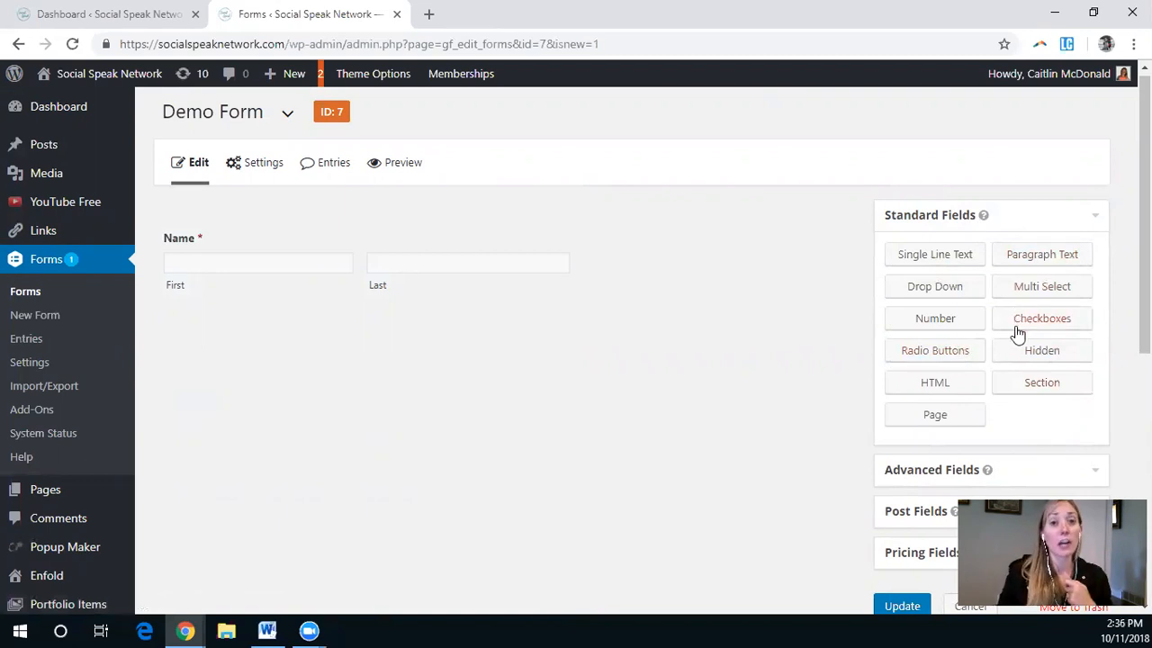
{"action": "left_click", "coordinate": [969, 351]}
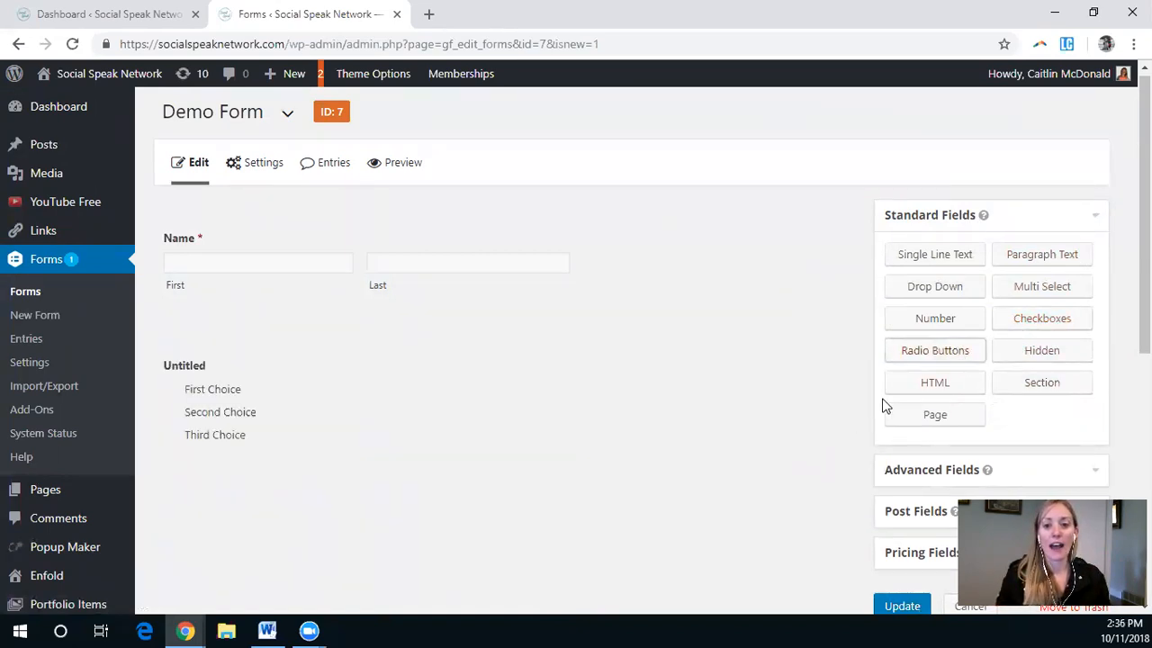
{"action": "left_click", "coordinate": [270, 461]}
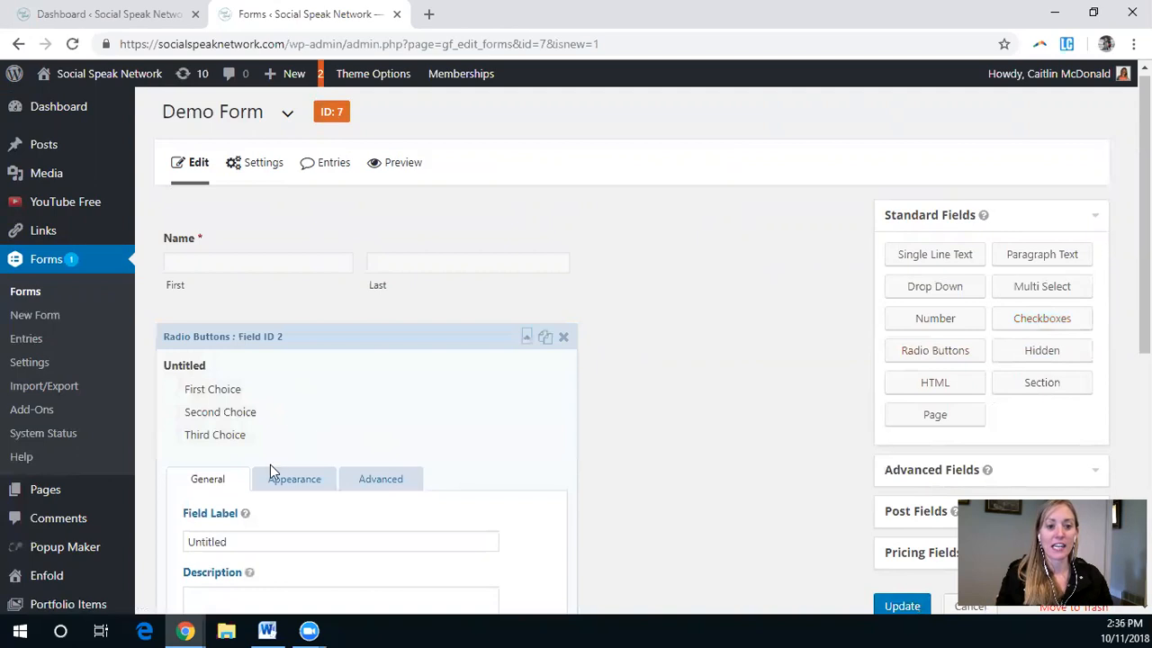
{"action": "double_click", "coordinate": [213, 531]}
{"action": "type", "text": "How would you like to pay?"}
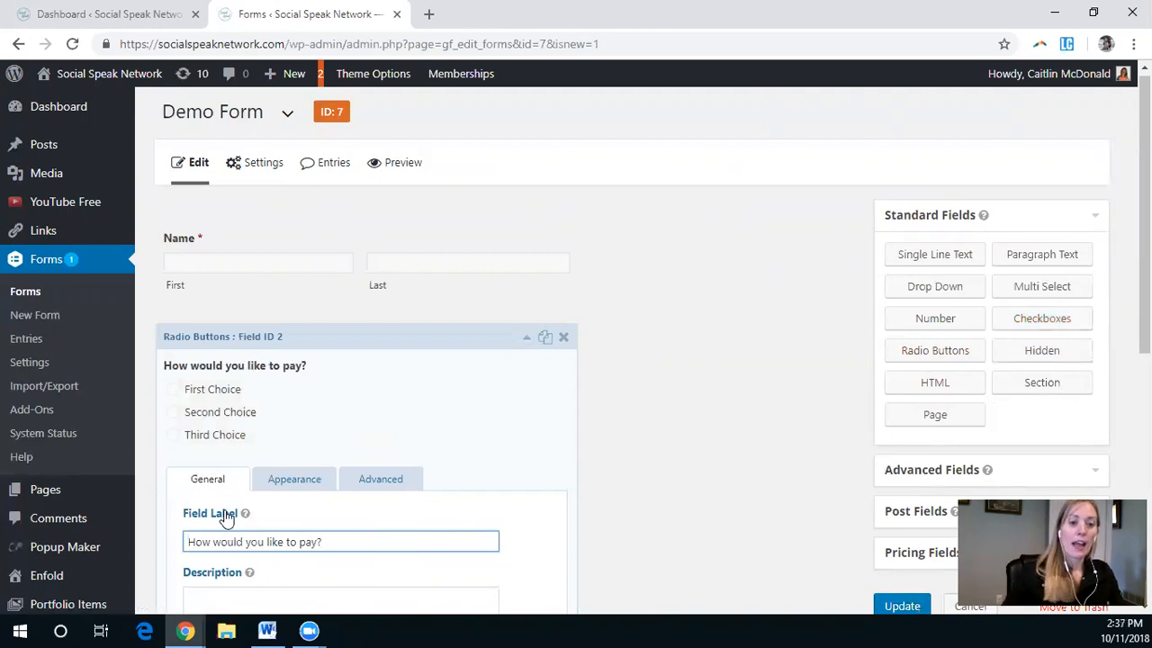
Step: Remove the third choice and rename the remaining choices to Credit Card and Check
{"action": "scroll", "coordinate": [401, 510], "scroll_direction": "down", "scroll_amount": 4}
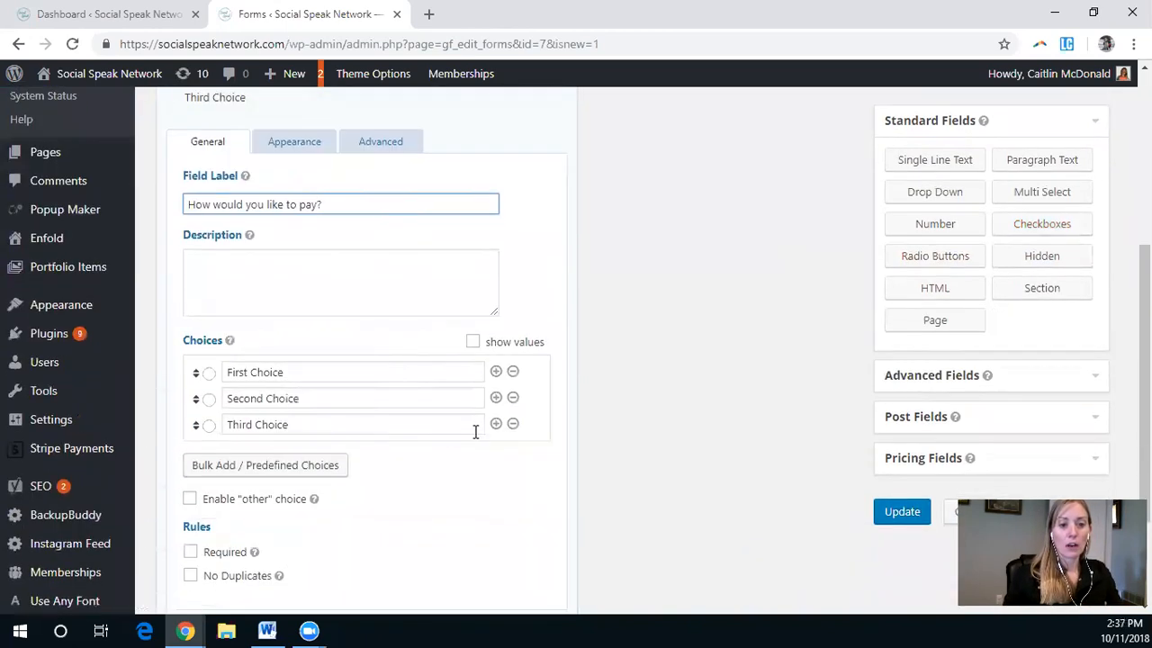
{"action": "left_click", "coordinate": [513, 424]}
{"action": "triple_click", "coordinate": [283, 349]}
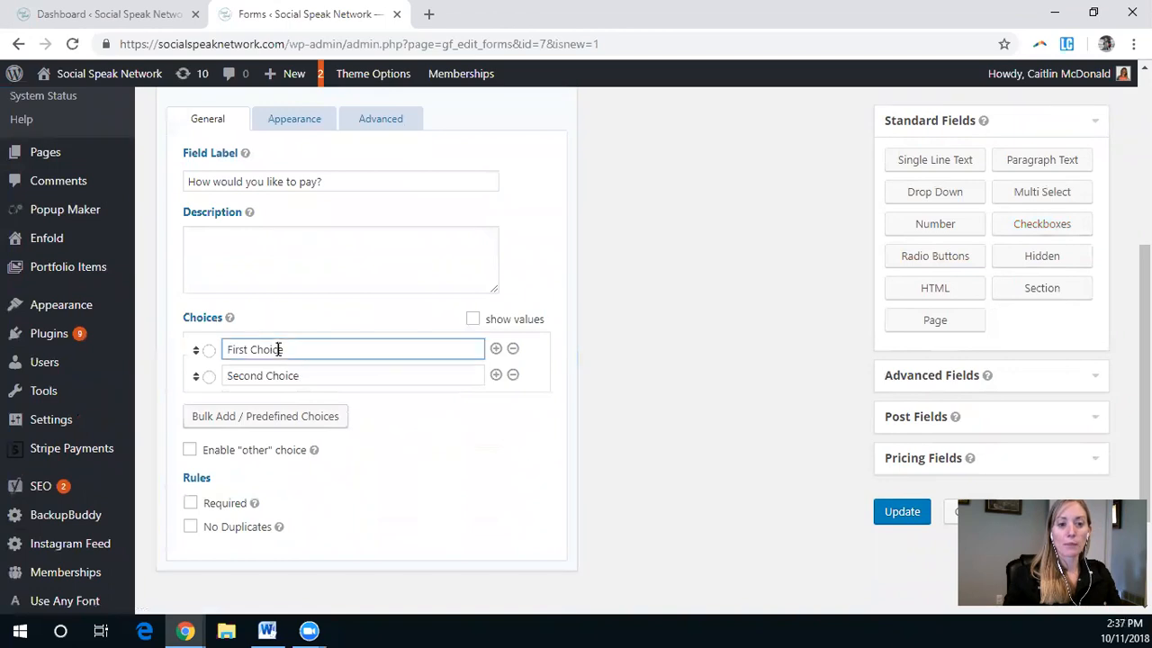
{"action": "type", "text": "Cred"}
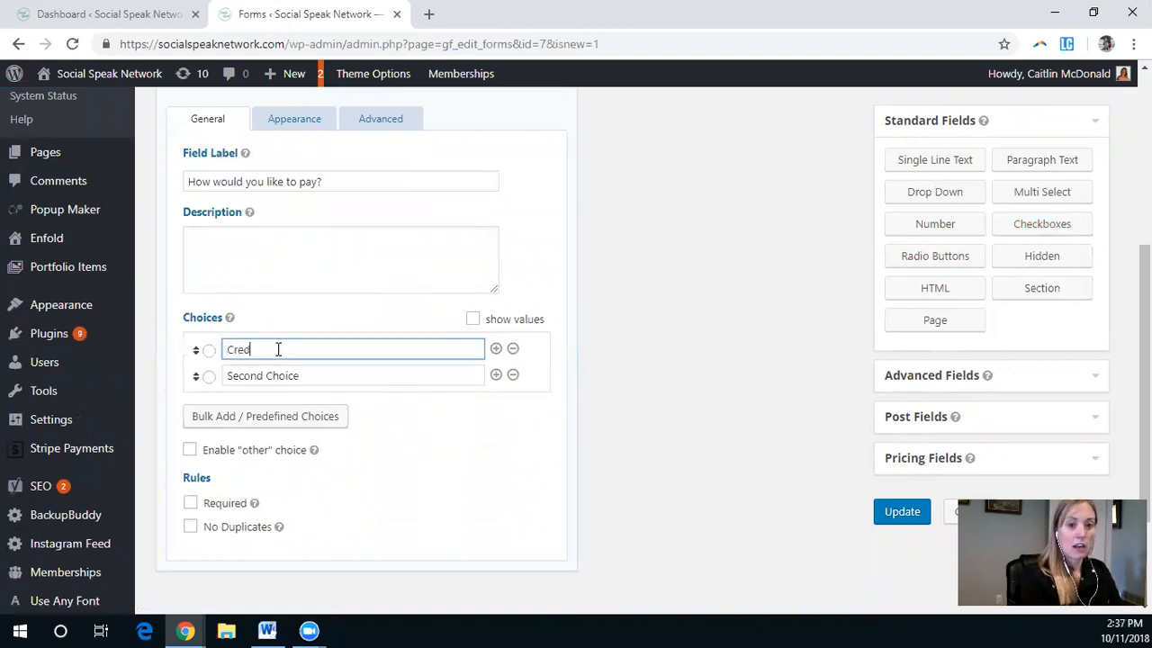
{"action": "type", "text": "it Card"}
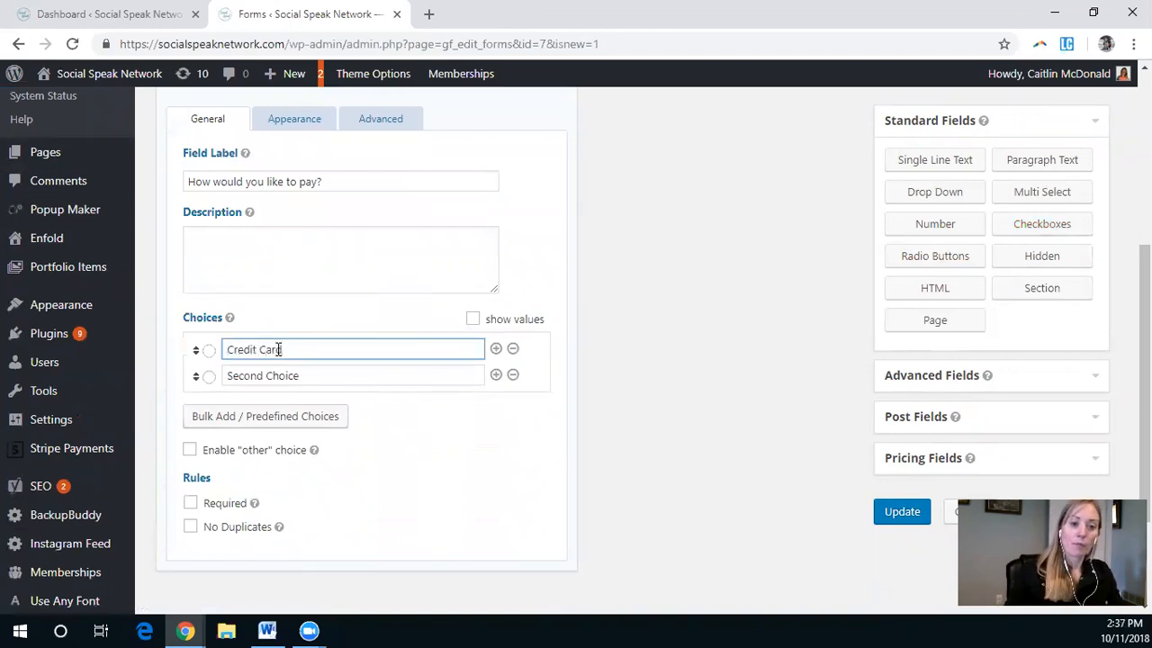
{"action": "triple_click", "coordinate": [279, 375]}
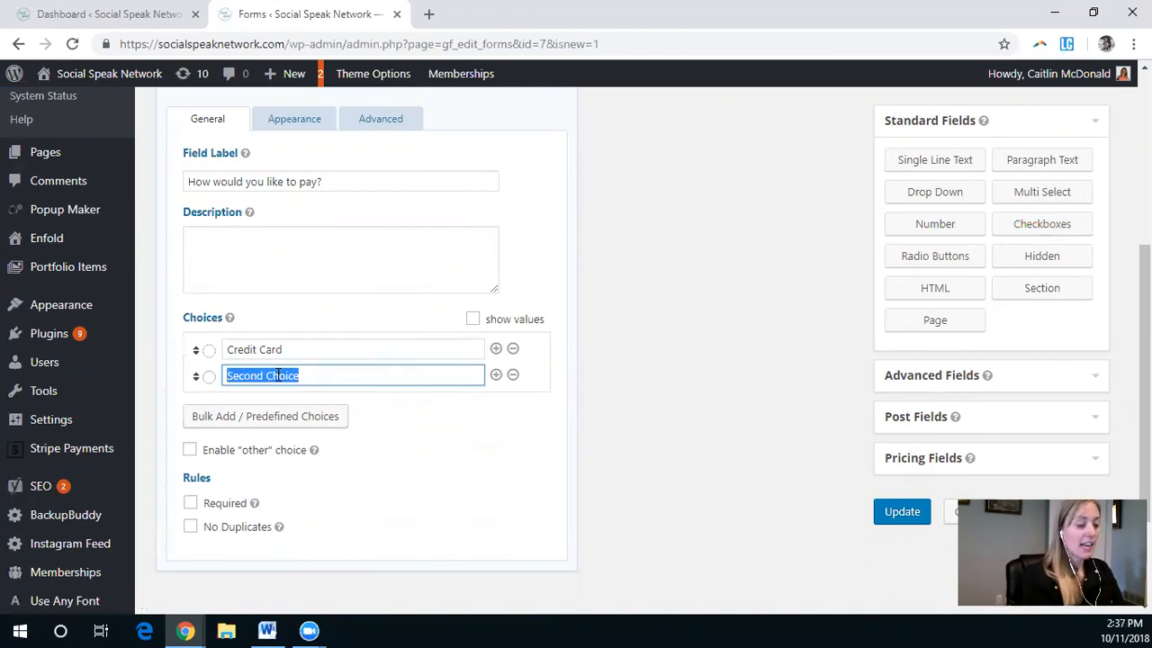
{"action": "type", "text": "Check"}
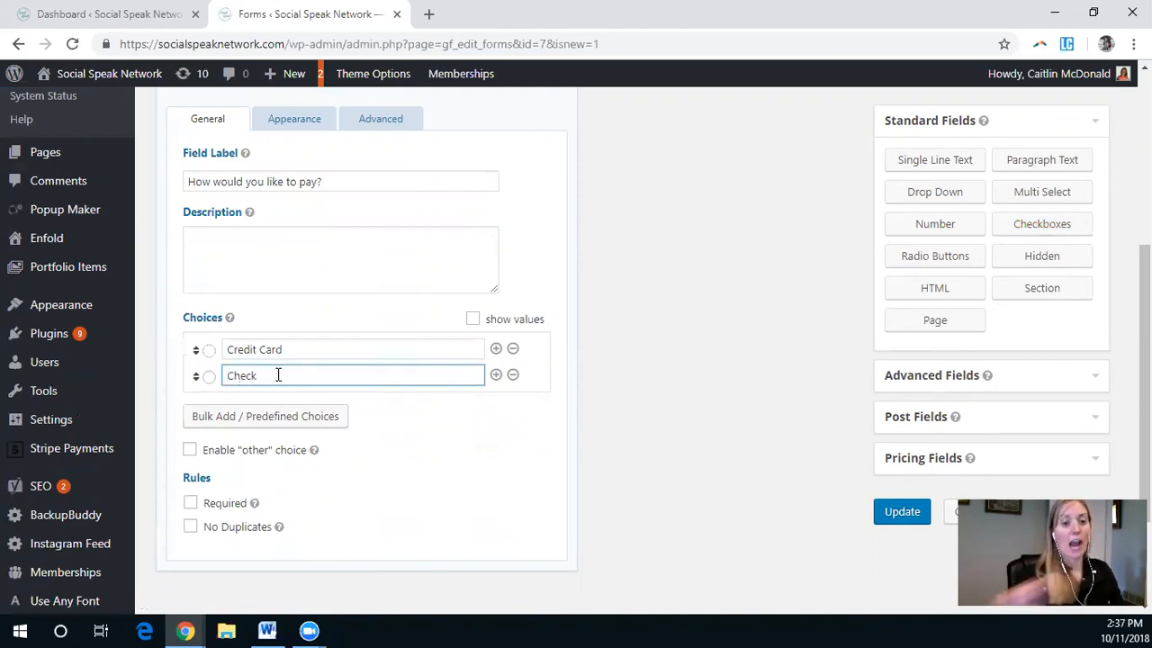
Step: Make the payment question required and collapse its settings
{"action": "left_click", "coordinate": [228, 509]}
{"action": "scroll", "coordinate": [789, 391], "scroll_direction": "up", "scroll_amount": 3}
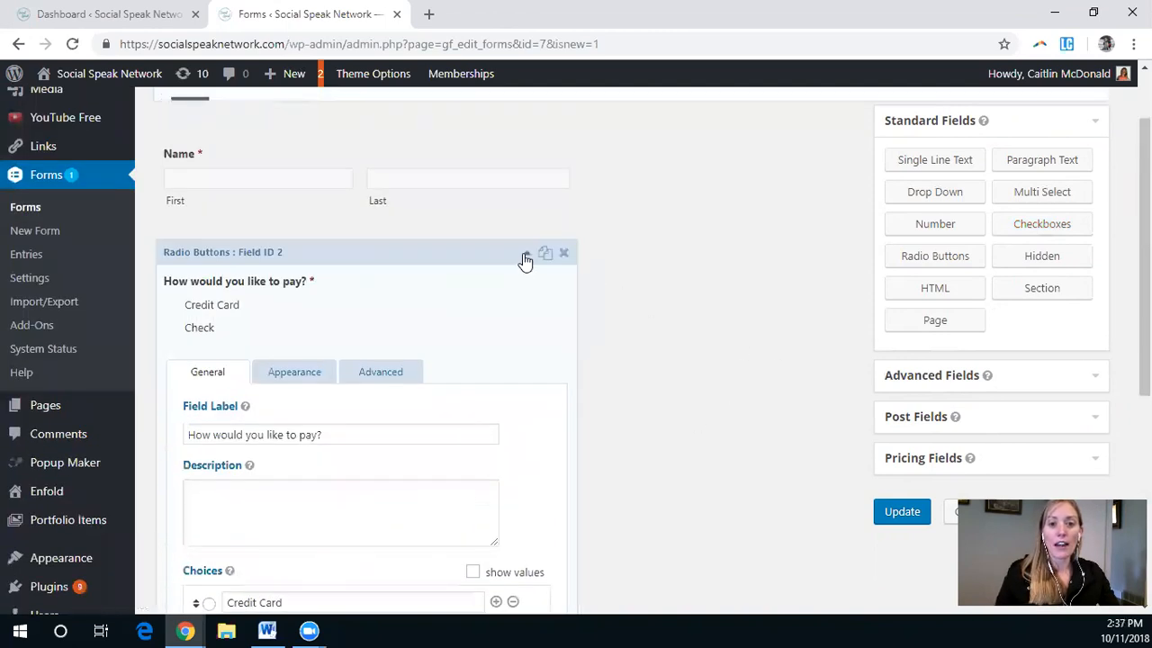
{"action": "left_click", "coordinate": [529, 256]}
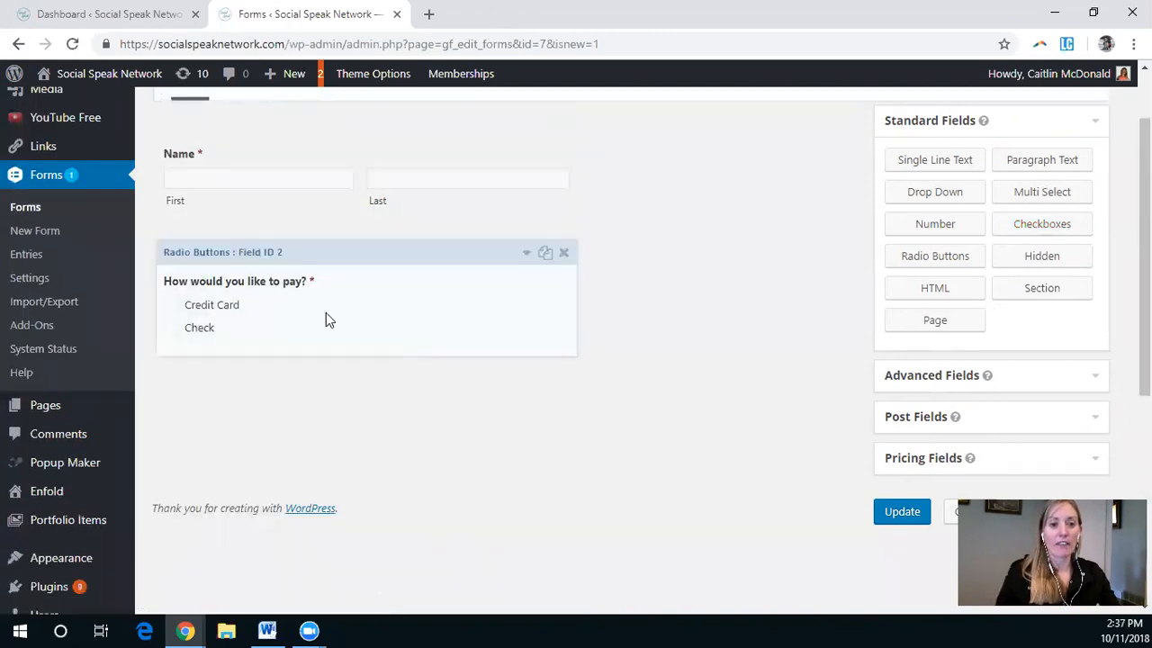
Step: Add an HTML field below the payment question and open its settings
{"action": "scroll", "coordinate": [629, 346], "scroll_direction": "up", "scroll_amount": 1}
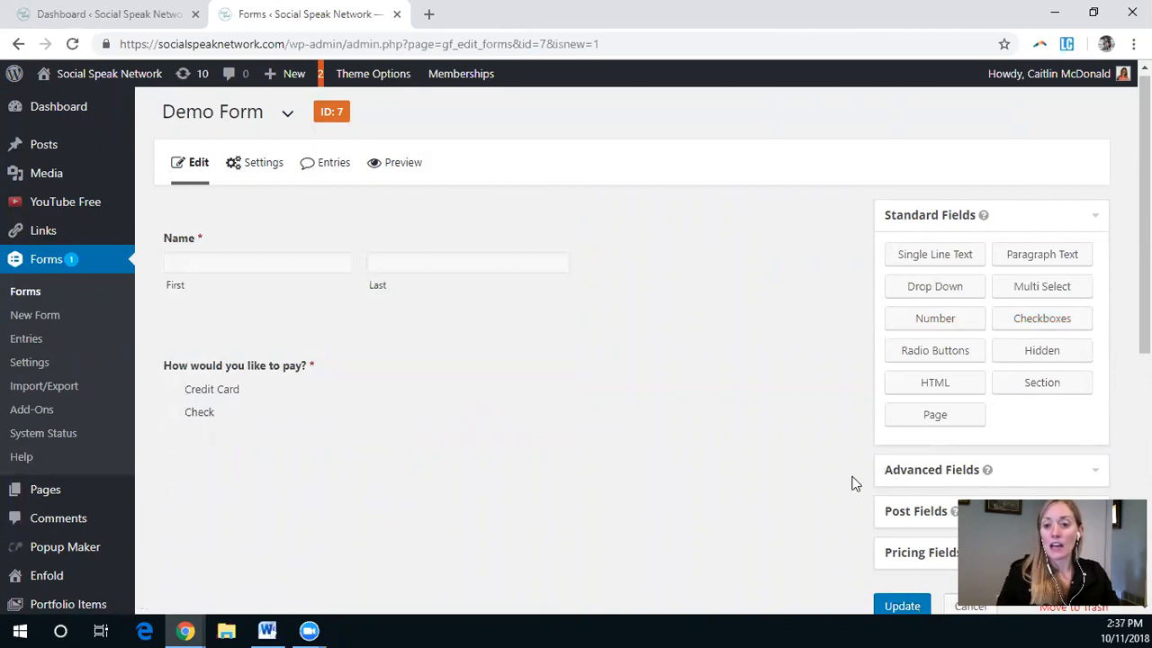
{"action": "scroll", "coordinate": [858, 484], "scroll_direction": "down", "scroll_amount": 1}
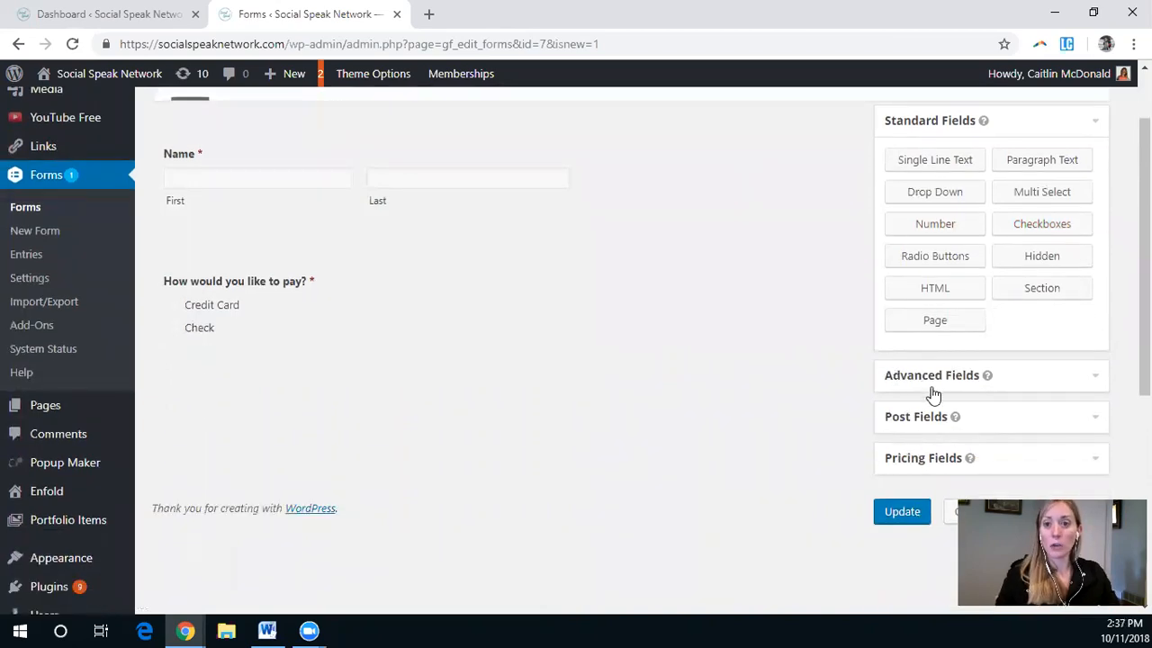
{"action": "left_click", "coordinate": [956, 297]}
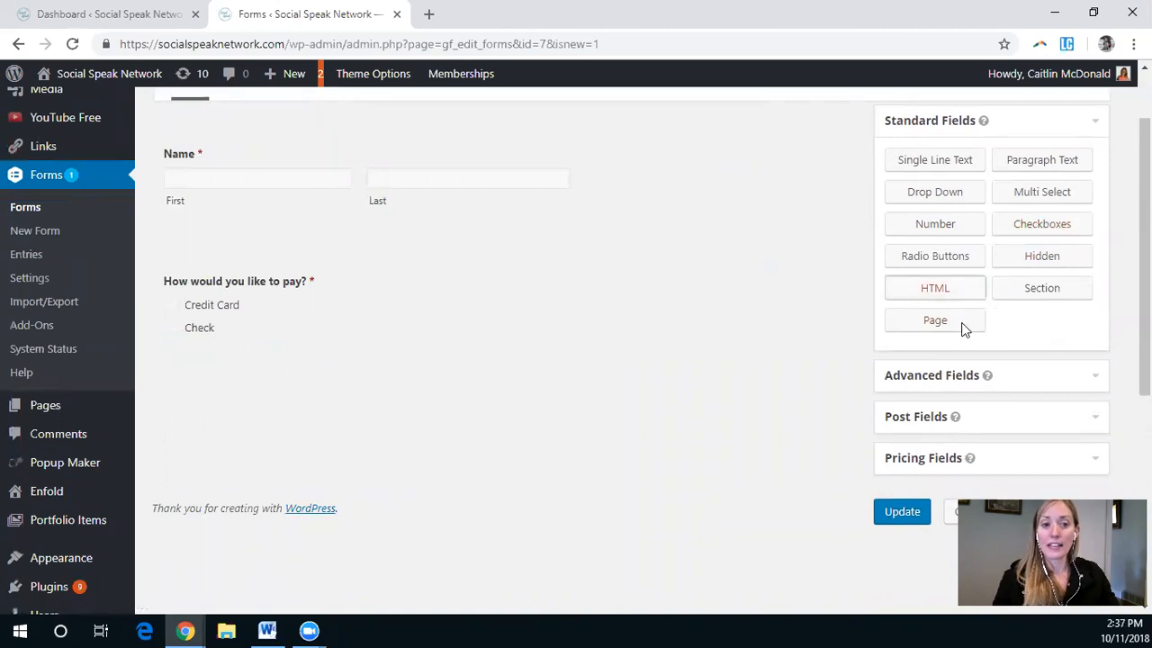
{"action": "left_click", "coordinate": [259, 464]}
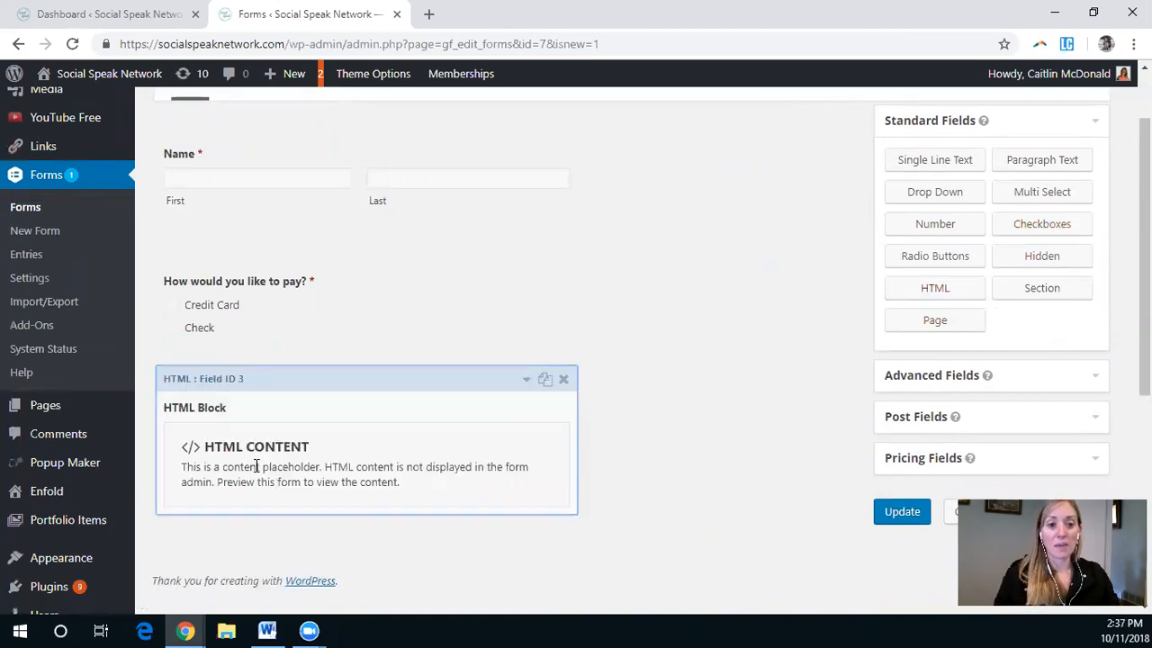
Step: Set the HTML field's label to "If Check - Address"
{"action": "scroll", "coordinate": [338, 472], "scroll_direction": "down", "scroll_amount": 1}
{"action": "scroll", "coordinate": [338, 472], "scroll_direction": "down", "scroll_amount": 1}
{"action": "triple_click", "coordinate": [266, 419]}
{"action": "mouse_move", "coordinate": [13, 416]}
{"action": "type", "text": "If Check - Address"}
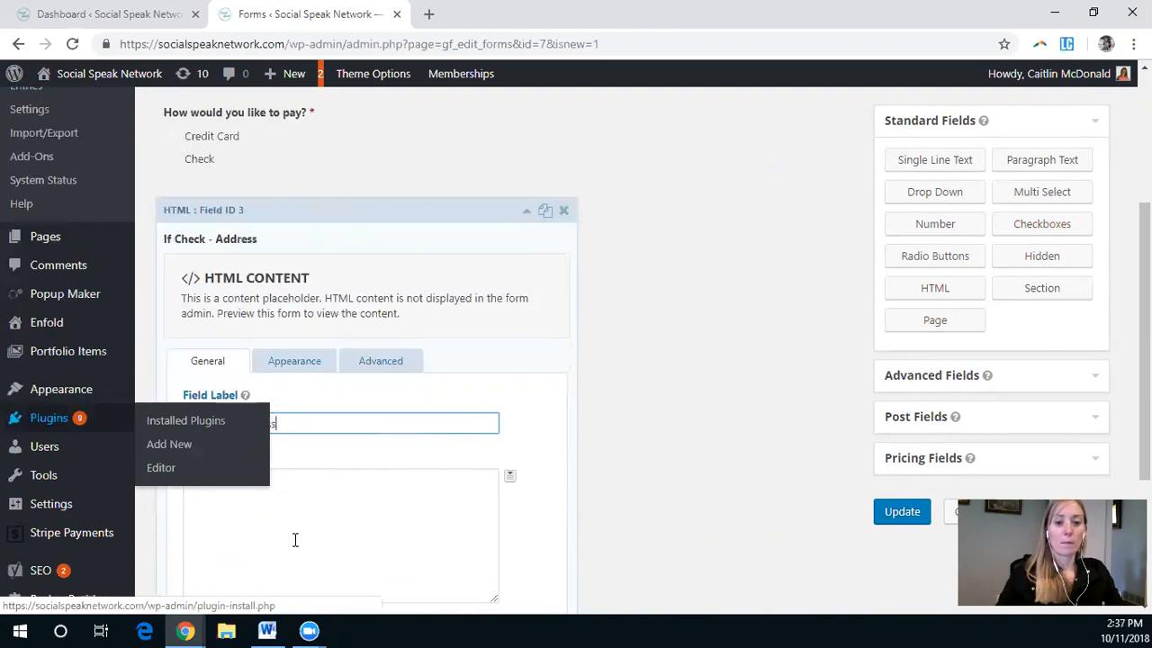
{"action": "left_click", "coordinate": [470, 472]}
Step: Enter an empty <strong></strong> tag pair in the HTML field's content
{"action": "scroll", "coordinate": [519, 430], "scroll_direction": "down", "scroll_amount": 1}
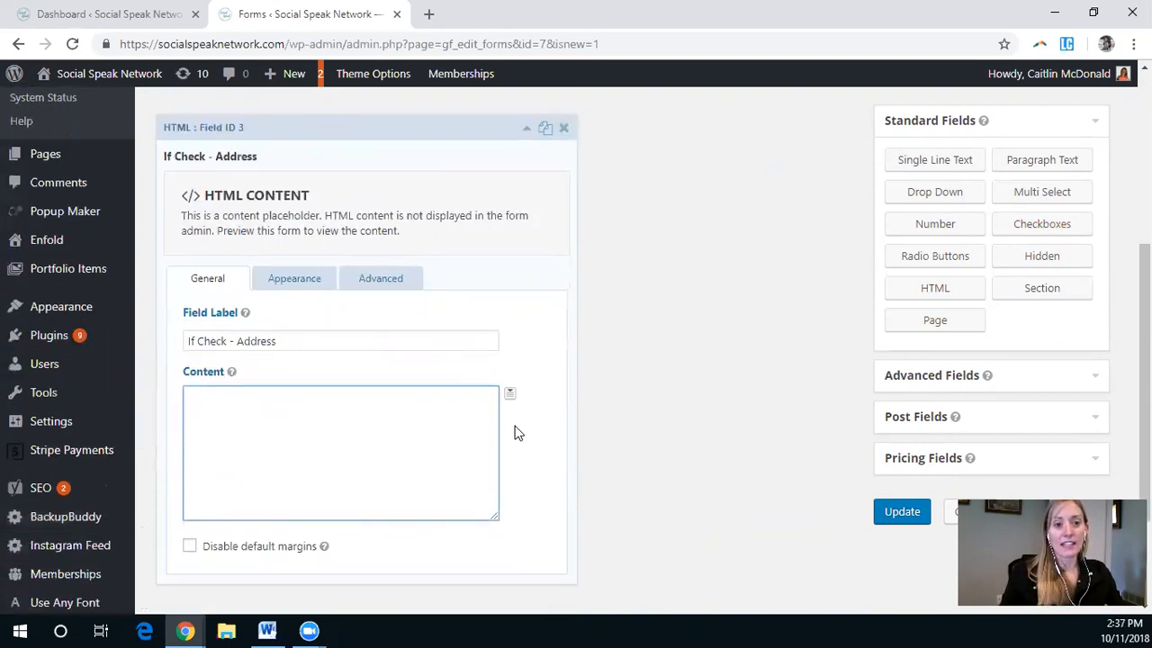
{"action": "mouse_move", "coordinate": [231, 369]}
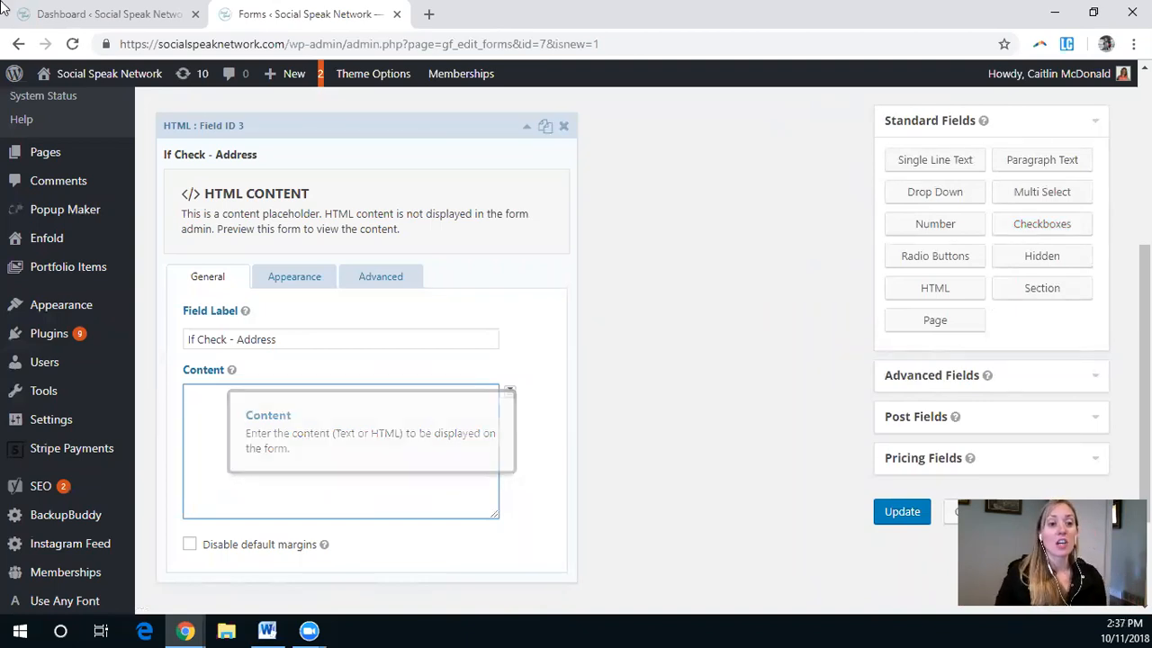
{"action": "mouse_move", "coordinate": [56, 166]}
{"action": "scroll", "coordinate": [57, 167], "scroll_direction": "up", "scroll_amount": 4}
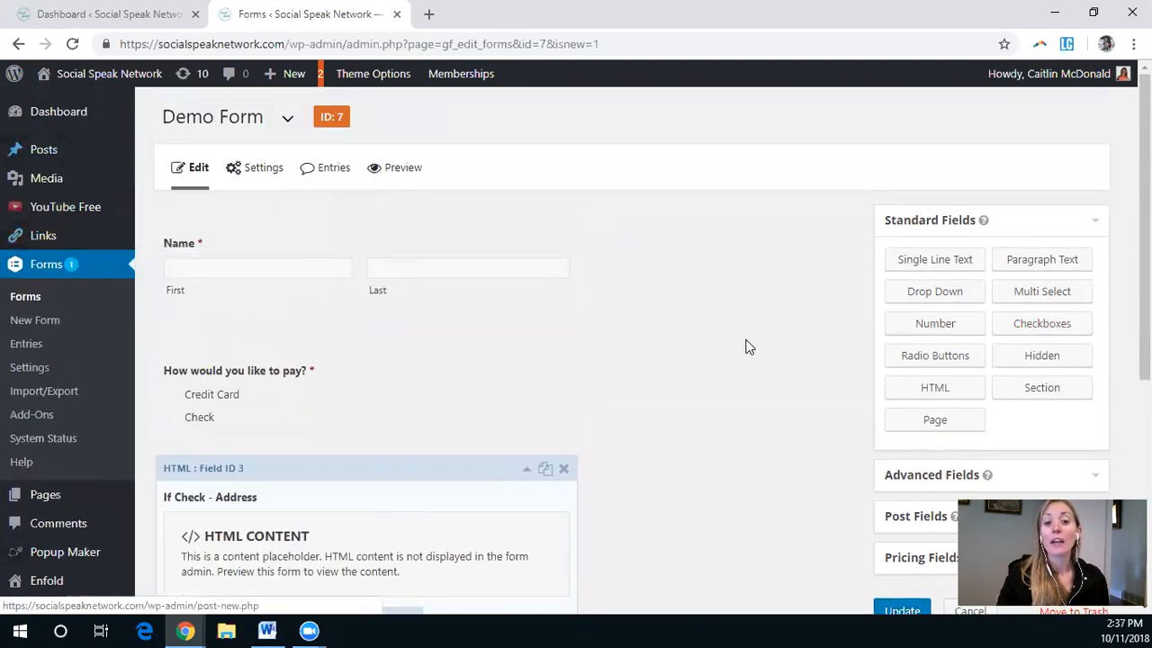
{"action": "scroll", "coordinate": [746, 345], "scroll_direction": "down", "scroll_amount": 3}
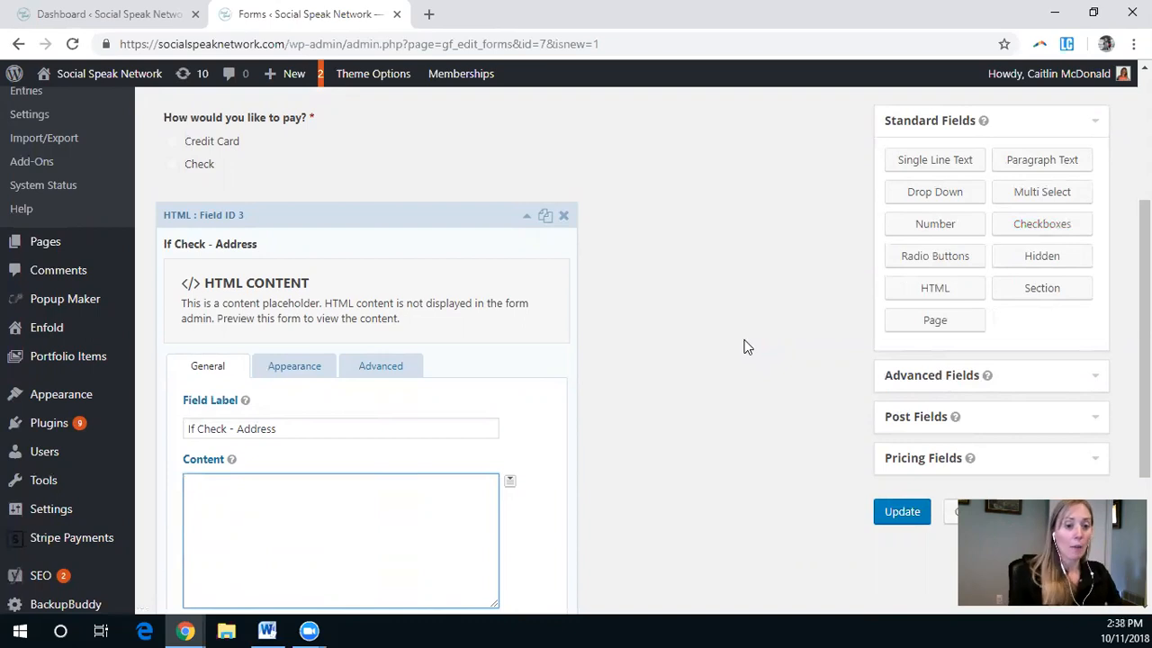
{"action": "type", "text": "<Stron"}
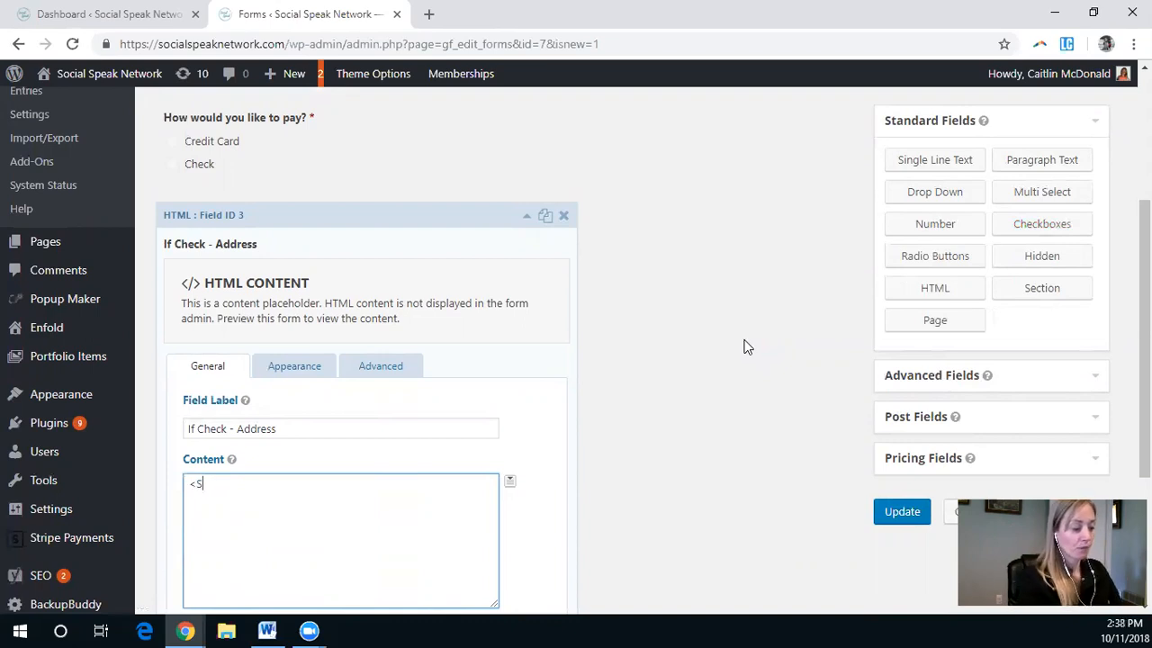
{"action": "key", "text": "BackSpace"}
{"action": "key", "text": "BackSpace"}
{"action": "key", "text": "BackSpace"}
{"action": "key", "text": "BackSpace"}
{"action": "key", "text": "BackSpace"}
{"action": "type", "text": "stonr"}
{"action": "key", "text": "BackSpace"}
{"action": "key", "text": "BackSpace"}
{"action": "key", "text": "BackSpace"}
{"action": "type", "text": "rong> "}
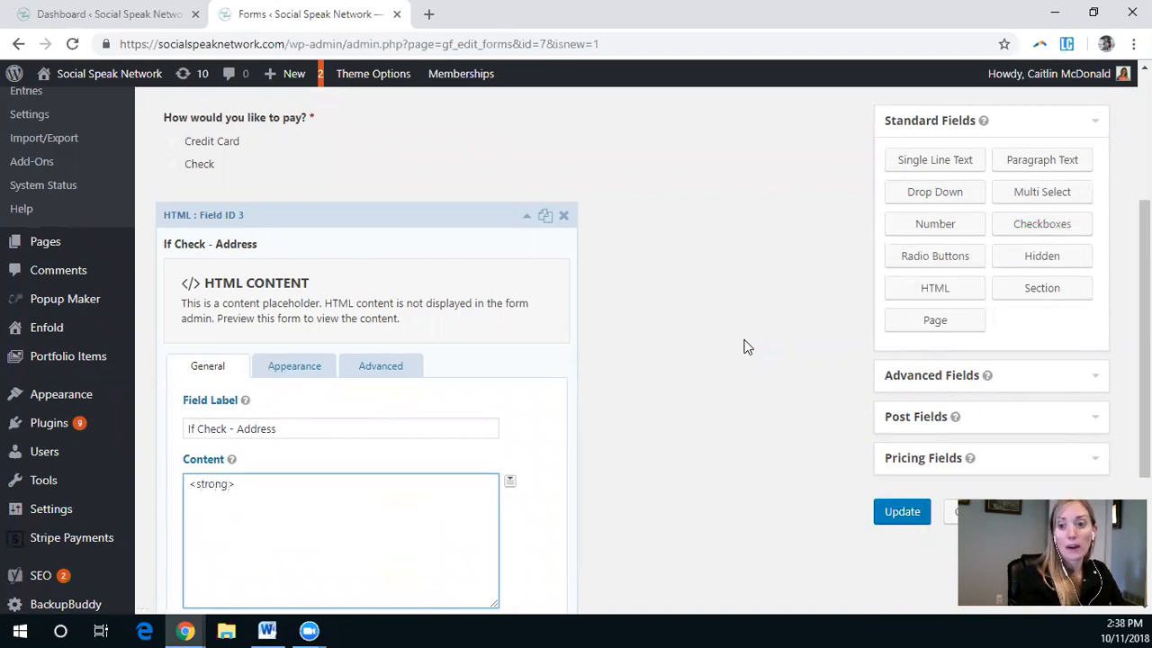
{"action": "type", "text": "</s"}
{"action": "type", "text": "trong>"}
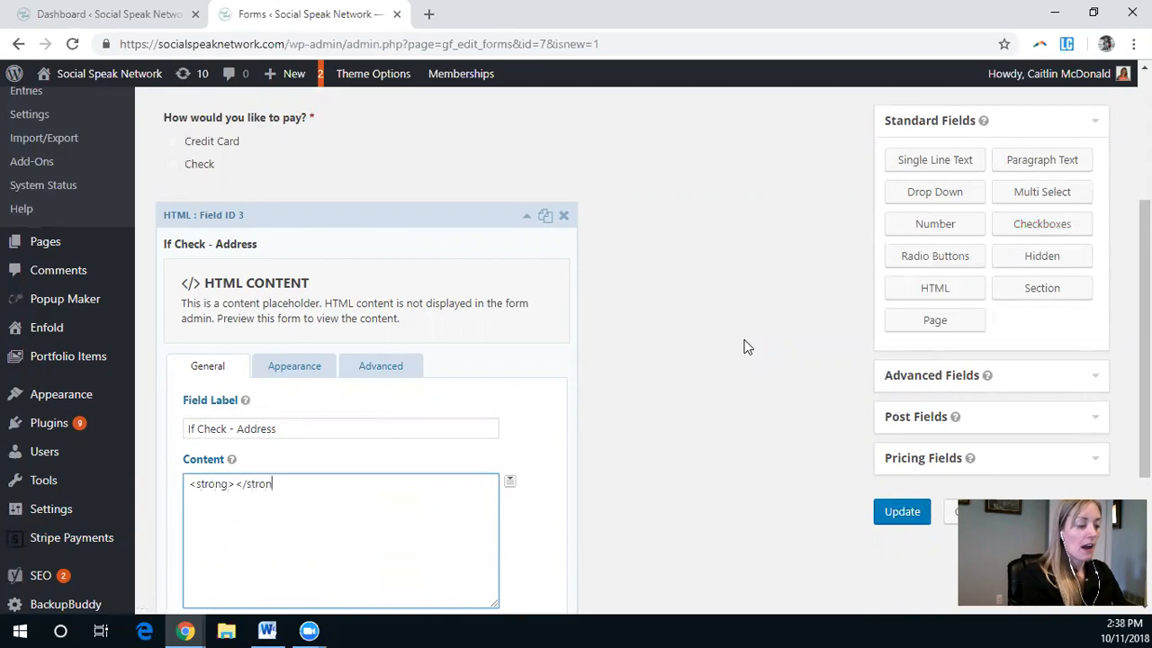
Step: Write "Please Send Check to:" inside the strong tags
{"action": "key", "text": "Left"}
{"action": "key", "text": "Left"}
{"action": "key", "text": "Left"}
{"action": "key", "text": "Left"}
{"action": "key", "text": "Left"}
{"action": "key", "text": "Left"}
{"action": "key", "text": "Left"}
{"action": "key", "text": "Left"}
{"action": "key", "text": "Left"}
{"action": "type", "text": "Please "}
{"action": "type", "text": "Send Che"}
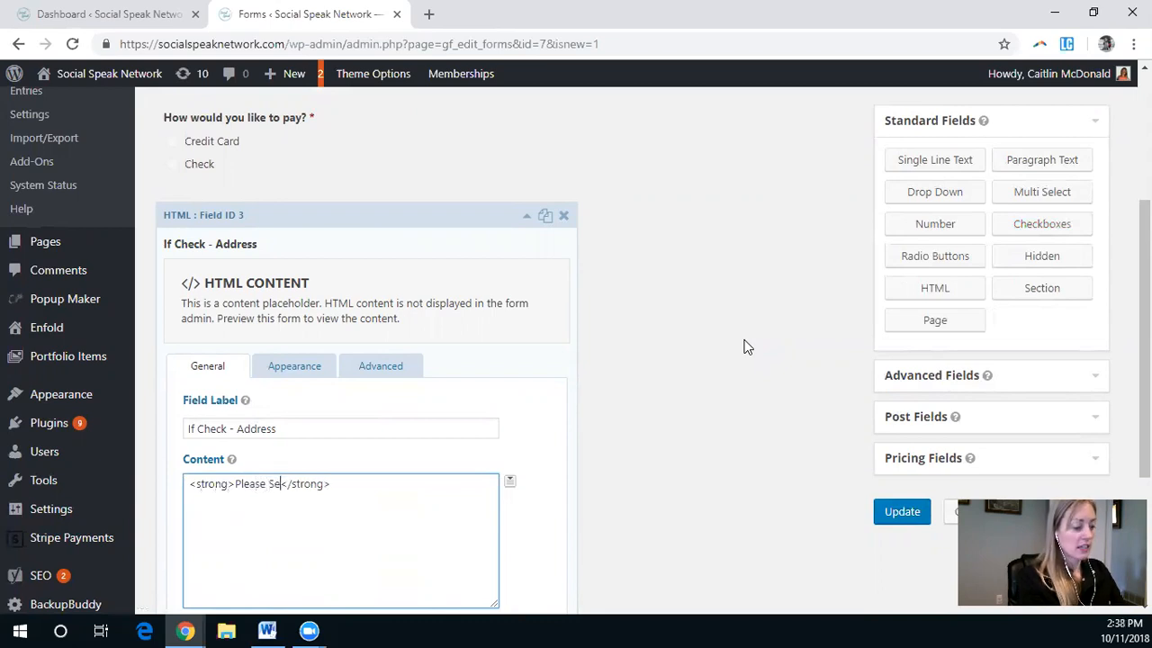
{"action": "type", "text": "ck to:"}
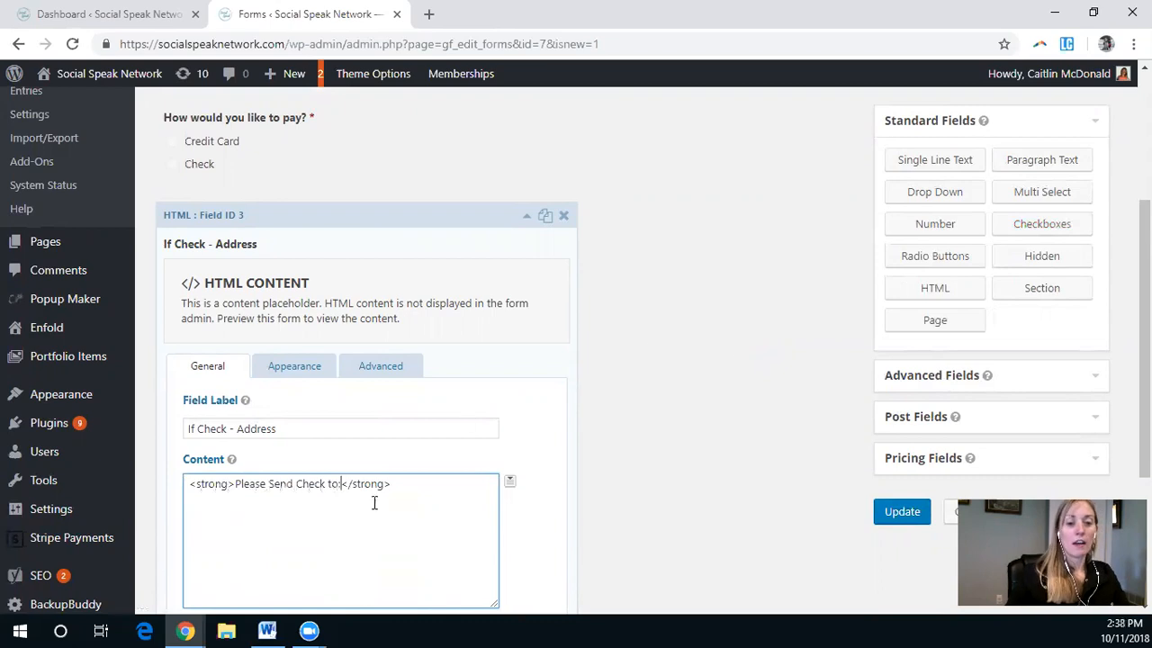
Step: Add "my address" and "here" on separate lines after the bold heading
{"action": "left_click", "coordinate": [427, 486]}
{"action": "type", "text": "my address"}
{"action": "key", "text": "Return"}
{"action": "type", "text": "here"}
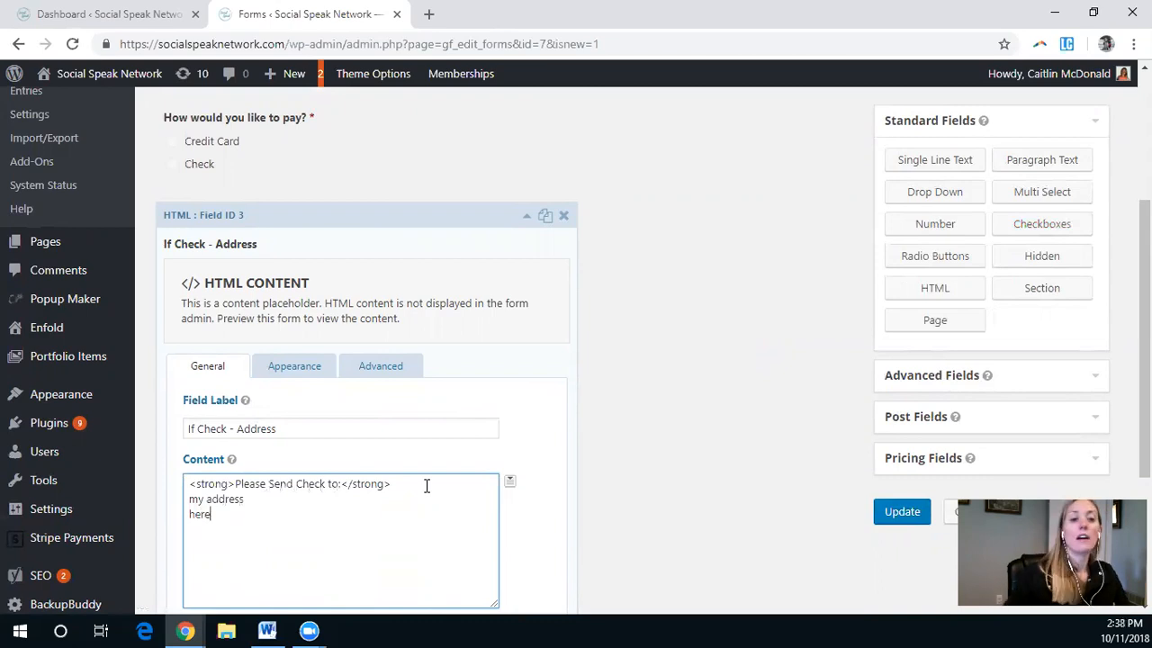
Step: Enable conditional logic on the HTML field so it shows only when "How would you like to pay?" is Check
{"action": "scroll", "coordinate": [558, 477], "scroll_direction": "down", "scroll_amount": 2}
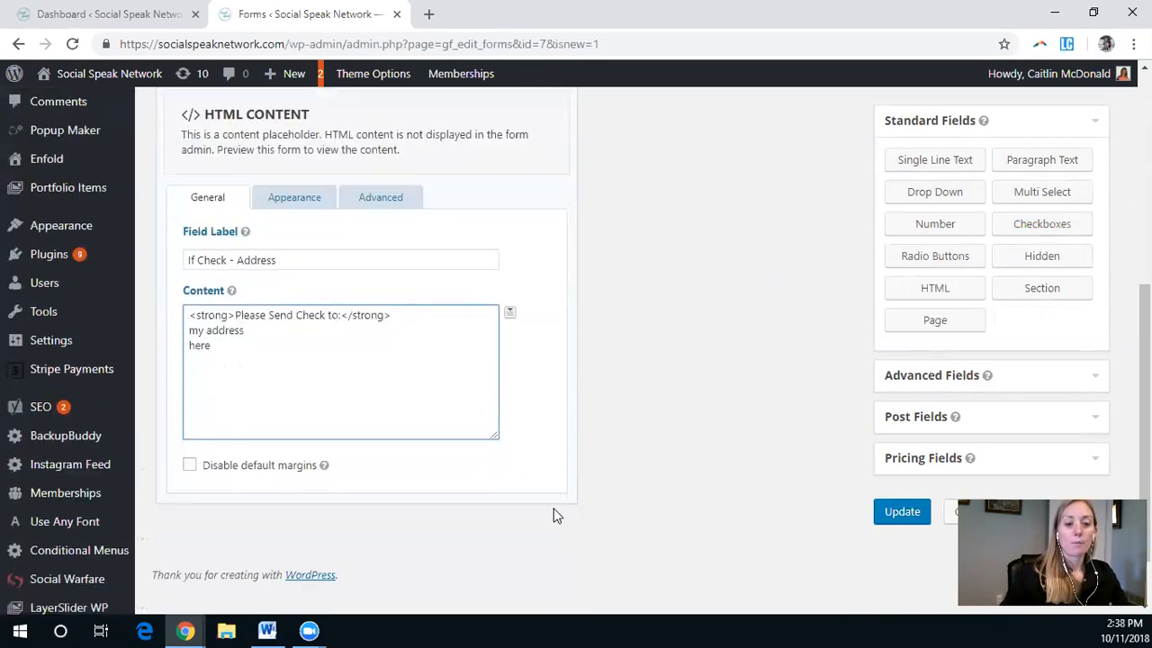
{"action": "left_click", "coordinate": [382, 196]}
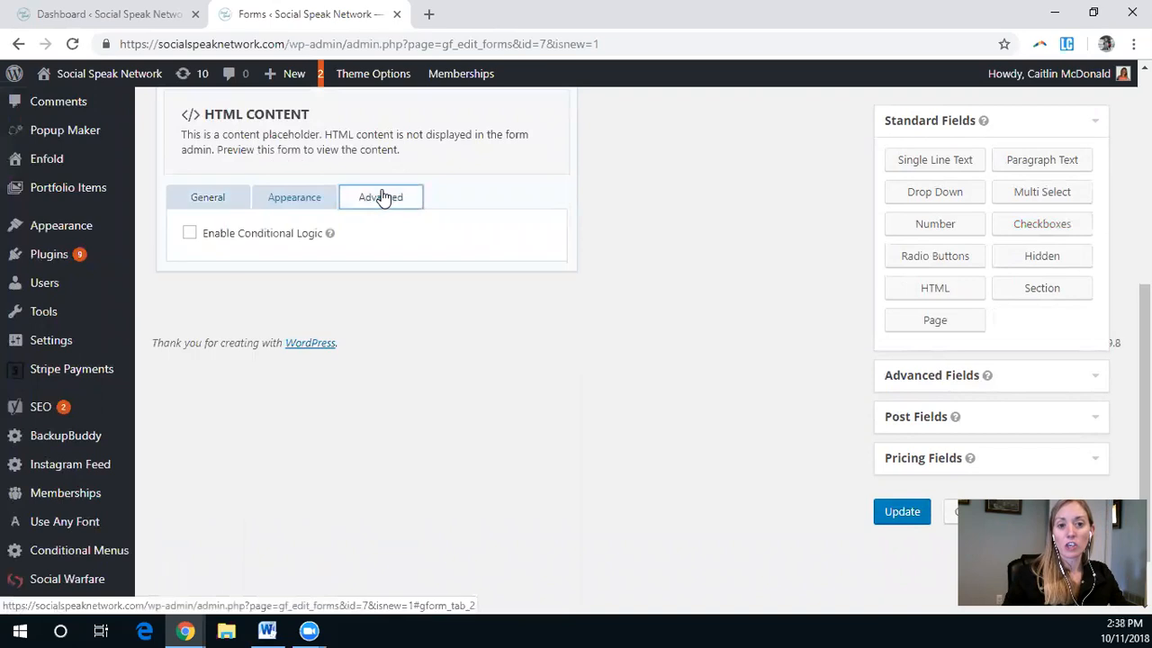
{"action": "scroll", "coordinate": [577, 293], "scroll_direction": "up", "scroll_amount": 2}
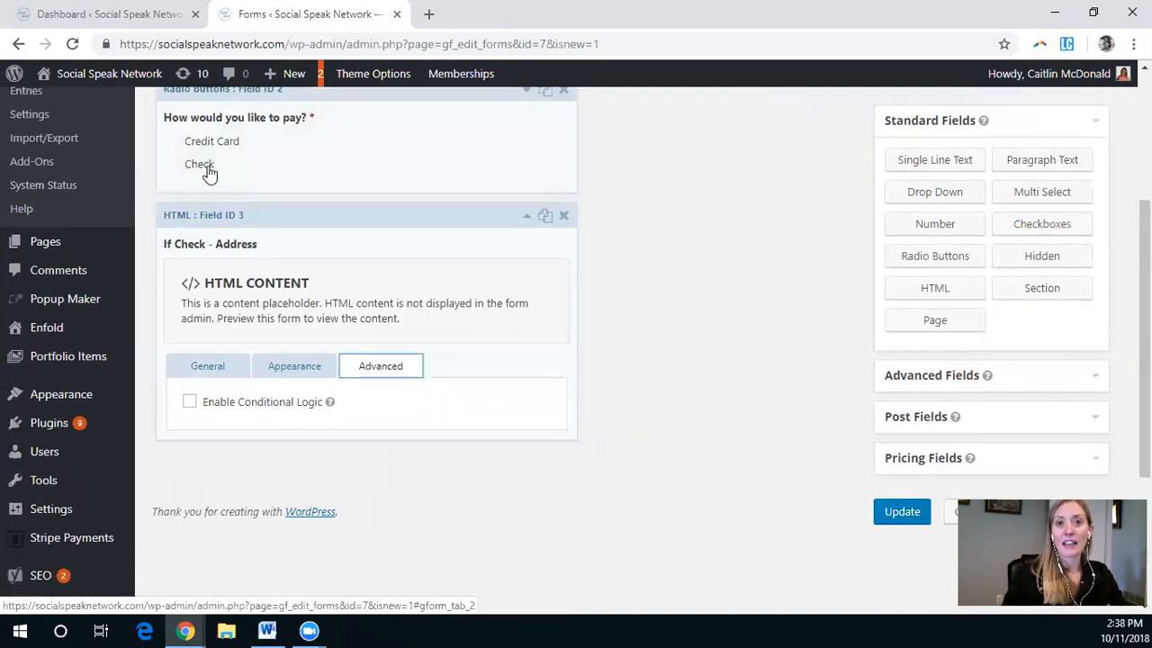
{"action": "left_click", "coordinate": [239, 405]}
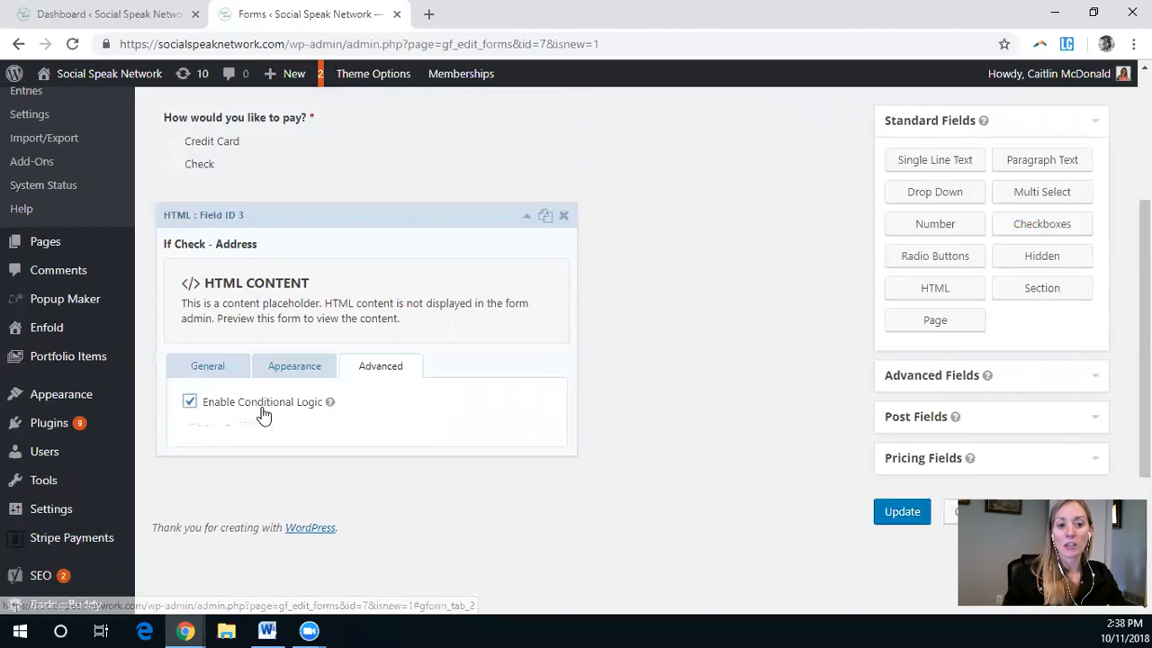
{"action": "left_click", "coordinate": [260, 462]}
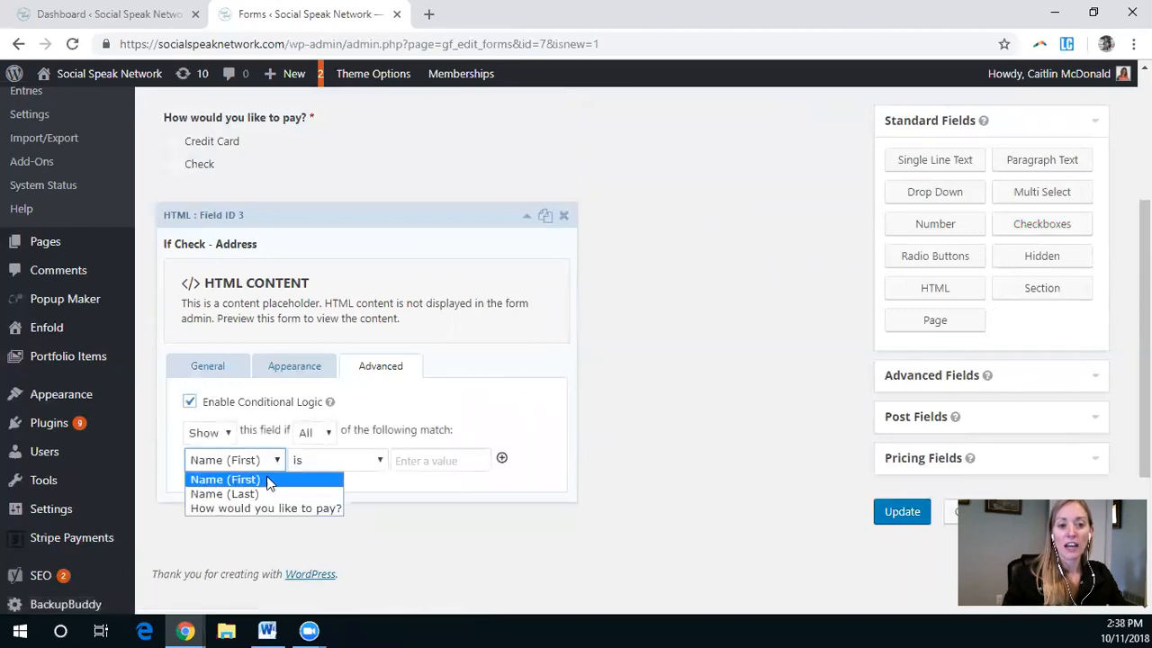
{"action": "left_click", "coordinate": [285, 509]}
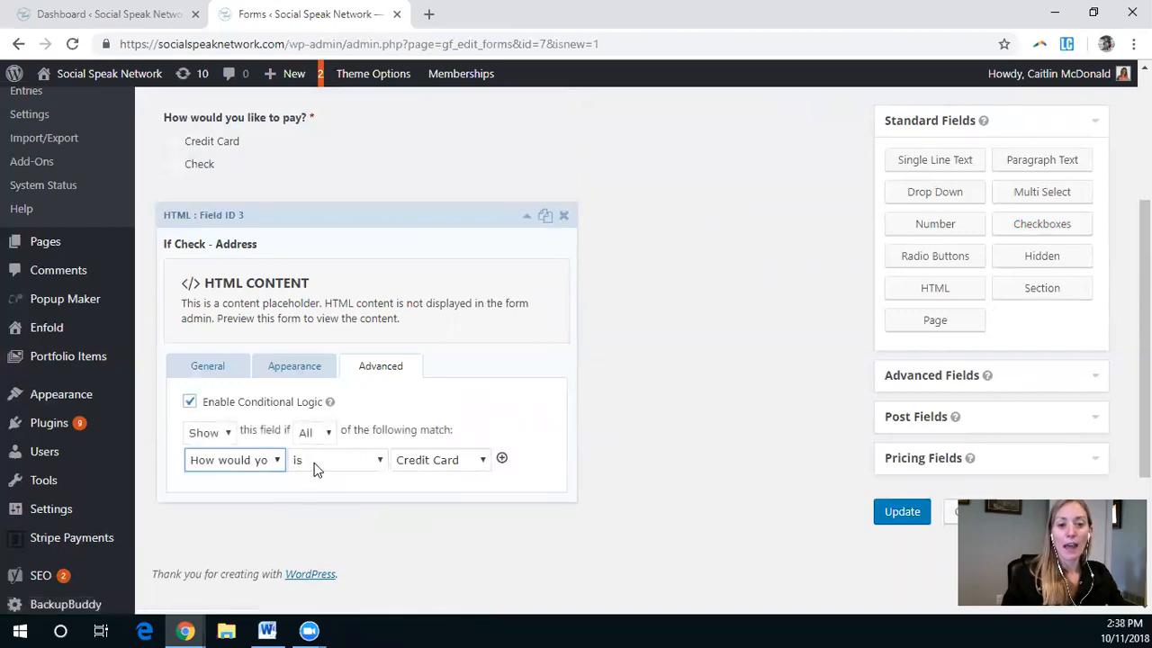
{"action": "left_click", "coordinate": [440, 461]}
{"action": "left_click", "coordinate": [442, 494]}
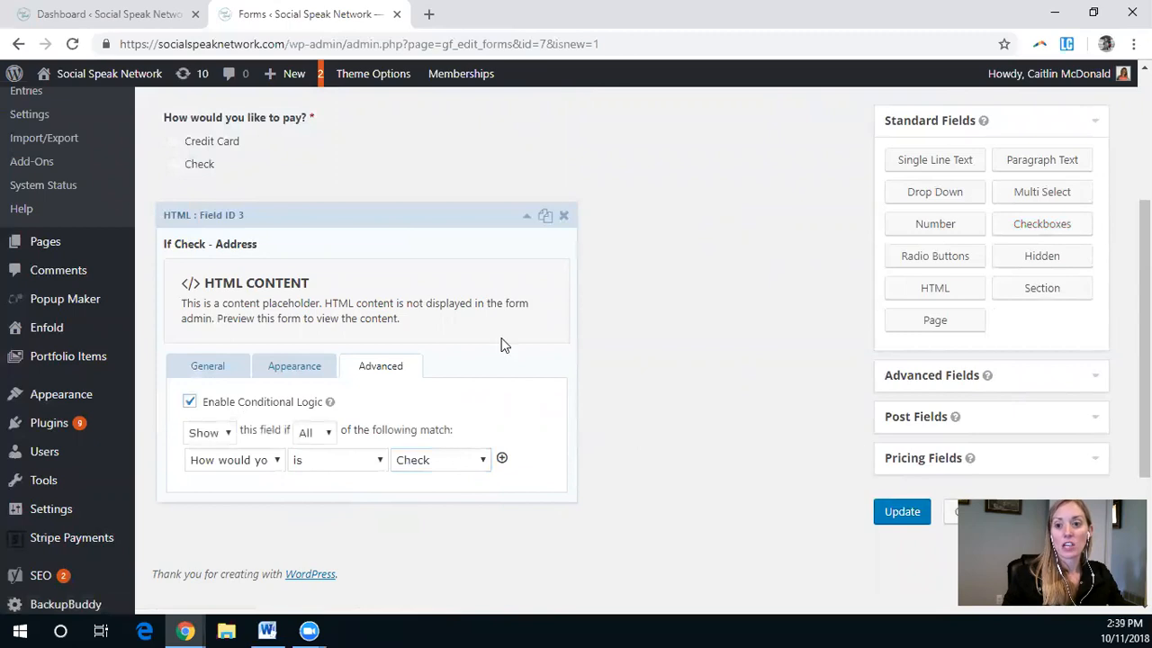
Step: Add a Credit Card field from the pricing fields and open its settings
{"action": "left_click", "coordinate": [945, 458]}
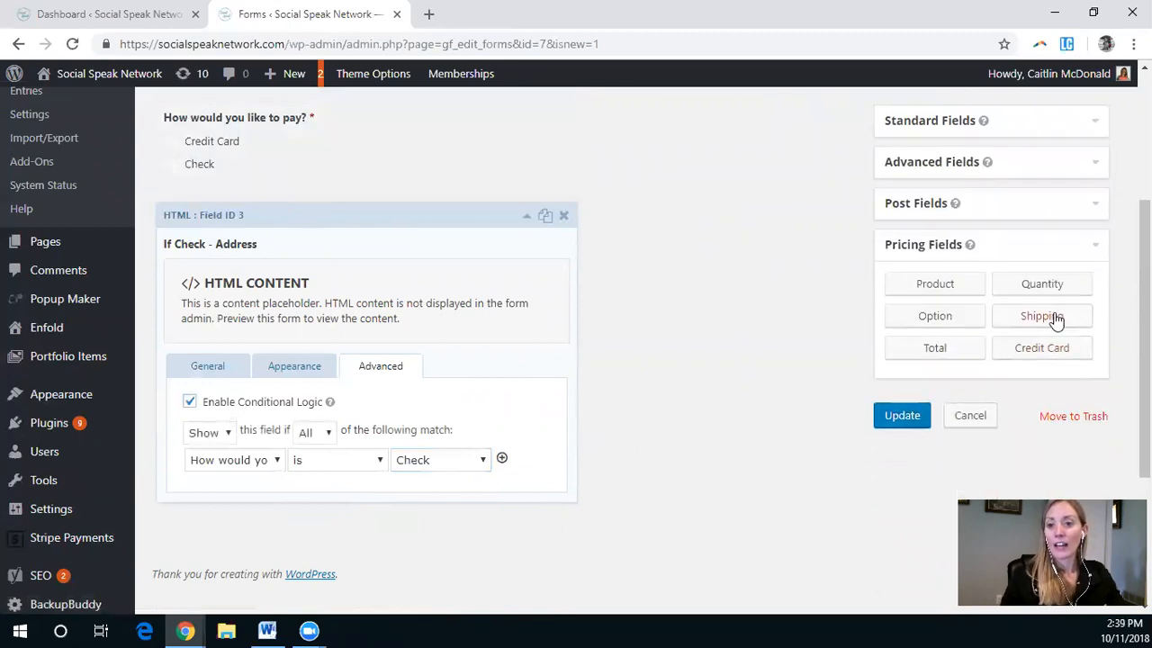
{"action": "left_click", "coordinate": [1066, 351]}
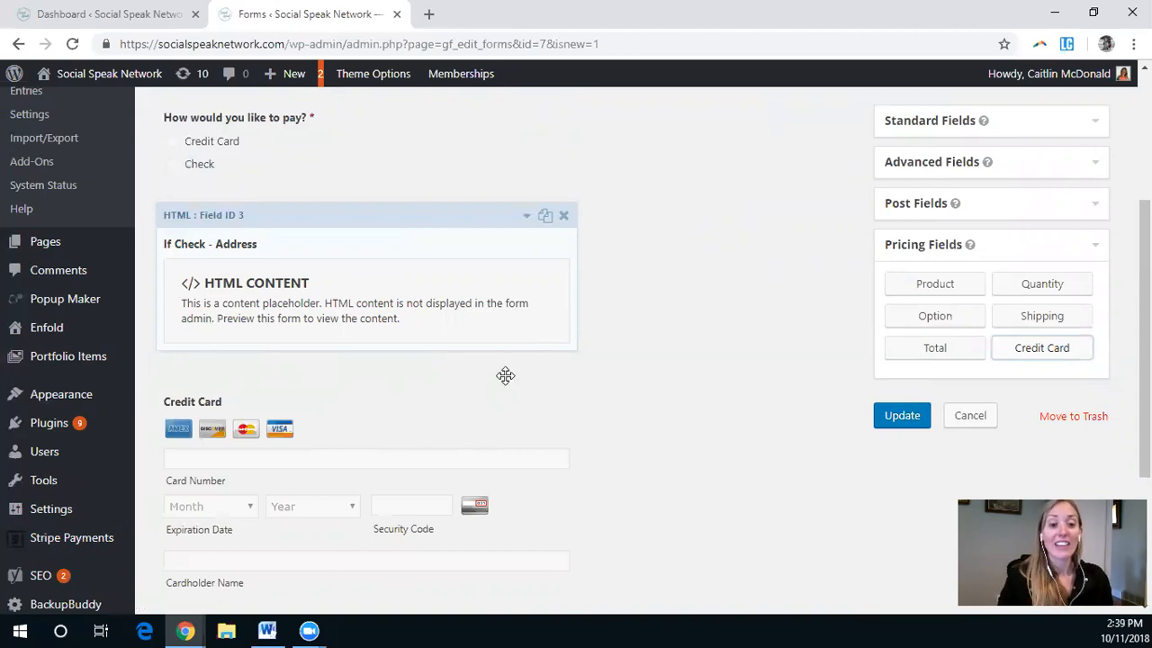
{"action": "scroll", "coordinate": [507, 375], "scroll_direction": "down", "scroll_amount": 2}
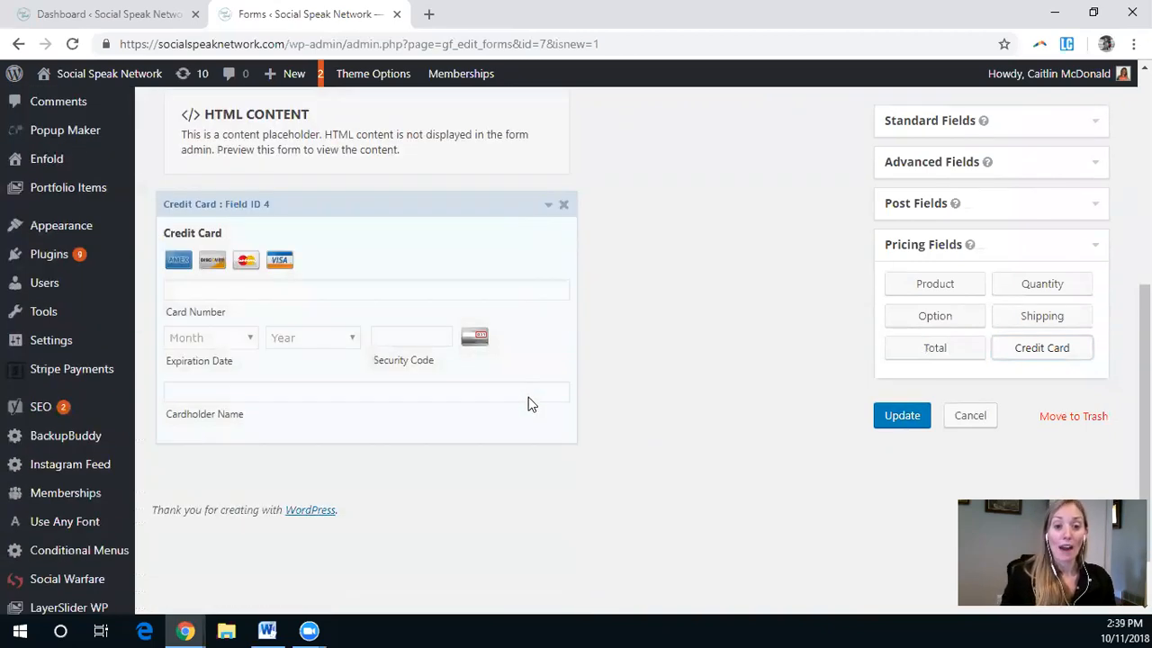
{"action": "left_click", "coordinate": [548, 205]}
Step: Mark the Credit Card field as required
{"action": "scroll", "coordinate": [452, 423], "scroll_direction": "down", "scroll_amount": 3}
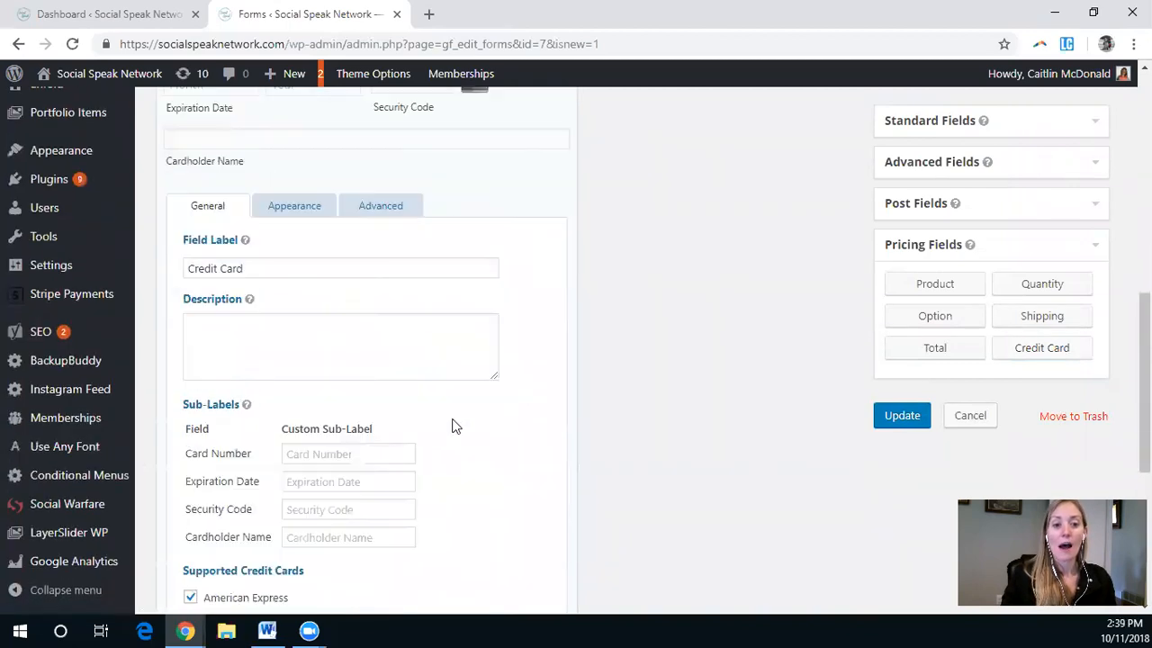
{"action": "scroll", "coordinate": [426, 452], "scroll_direction": "down", "scroll_amount": 2}
{"action": "scroll", "coordinate": [432, 452], "scroll_direction": "down", "scroll_amount": 2}
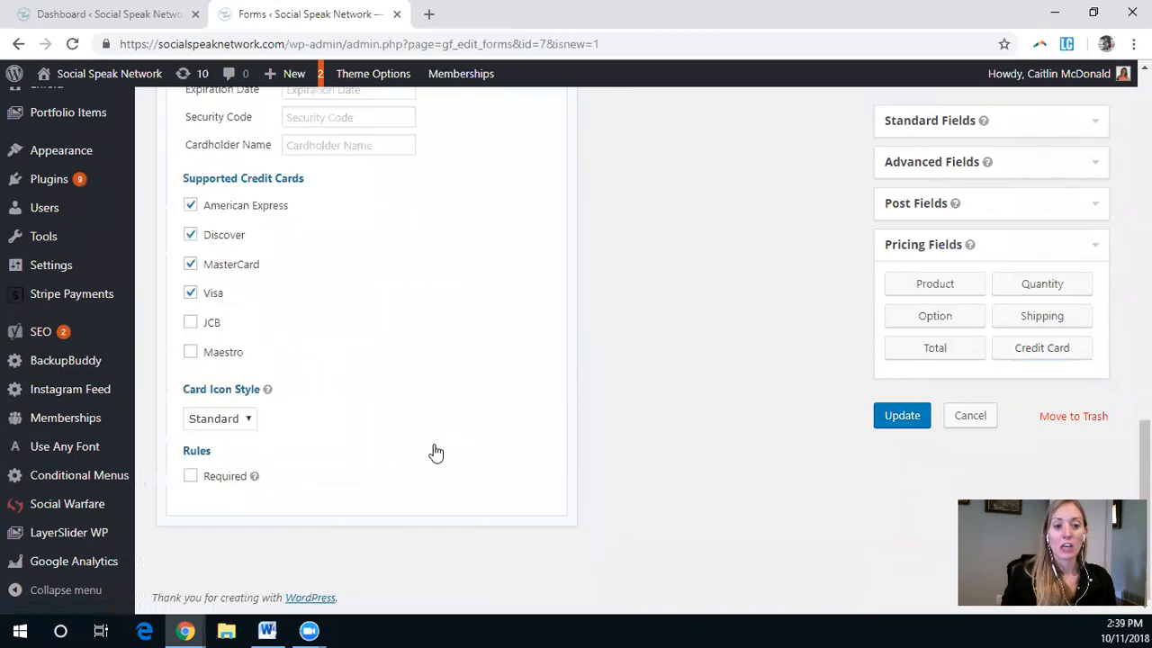
{"action": "scroll", "coordinate": [463, 449], "scroll_direction": "up", "scroll_amount": 6}
{"action": "scroll", "coordinate": [380, 429], "scroll_direction": "down", "scroll_amount": 5}
{"action": "left_click", "coordinate": [216, 477]}
Step: Review the Credit Card field's appearance settings such as placeholders and placements
{"action": "scroll", "coordinate": [386, 419], "scroll_direction": "up", "scroll_amount": 4}
{"action": "left_click", "coordinate": [294, 151]}
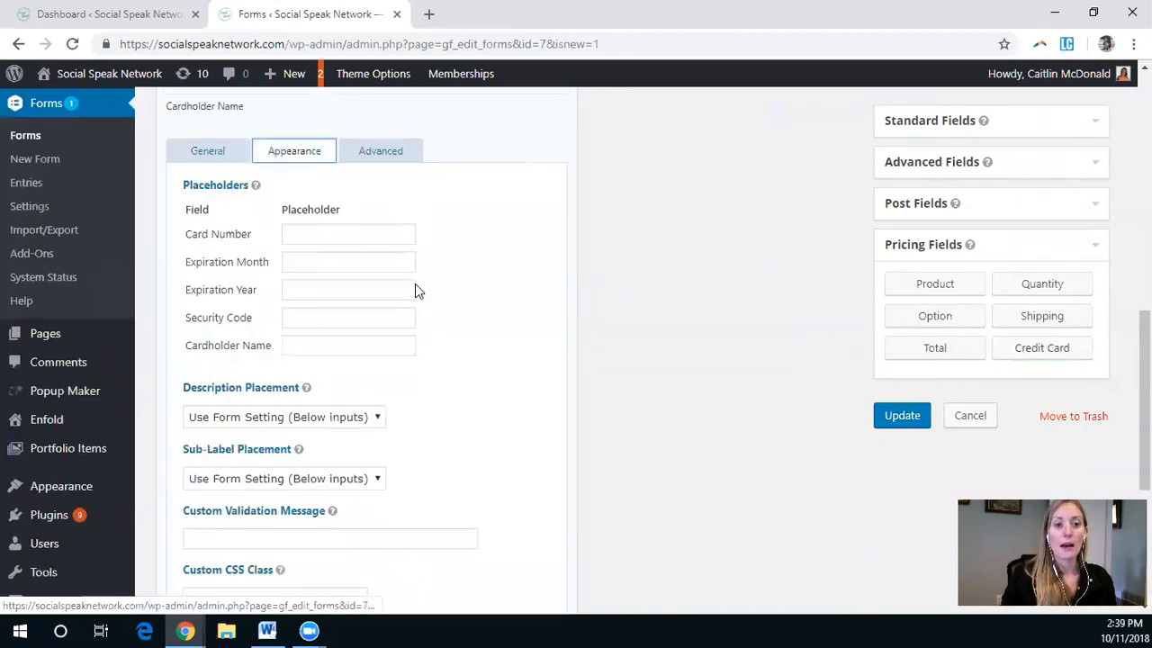
{"action": "scroll", "coordinate": [437, 411], "scroll_direction": "down", "scroll_amount": 2}
{"action": "scroll", "coordinate": [456, 427], "scroll_direction": "up", "scroll_amount": 5}
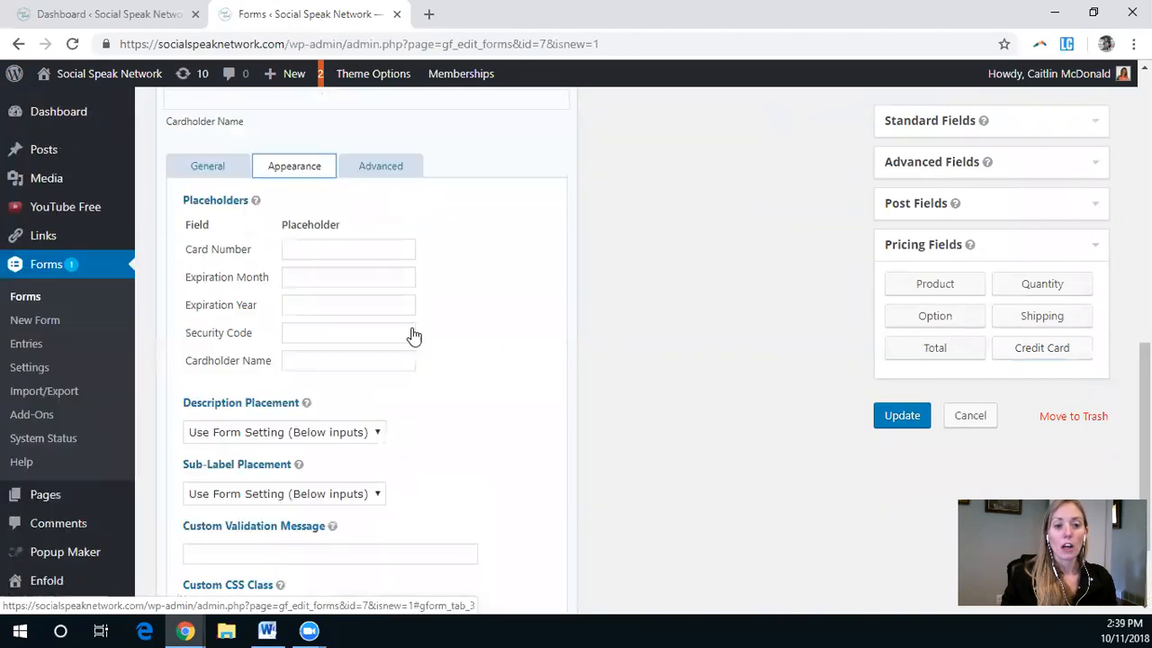
Step: Enable conditional logic and Force SSL for the Credit Card field
{"action": "left_click", "coordinate": [381, 459]}
{"action": "scroll", "coordinate": [414, 414], "scroll_direction": "down", "scroll_amount": 4}
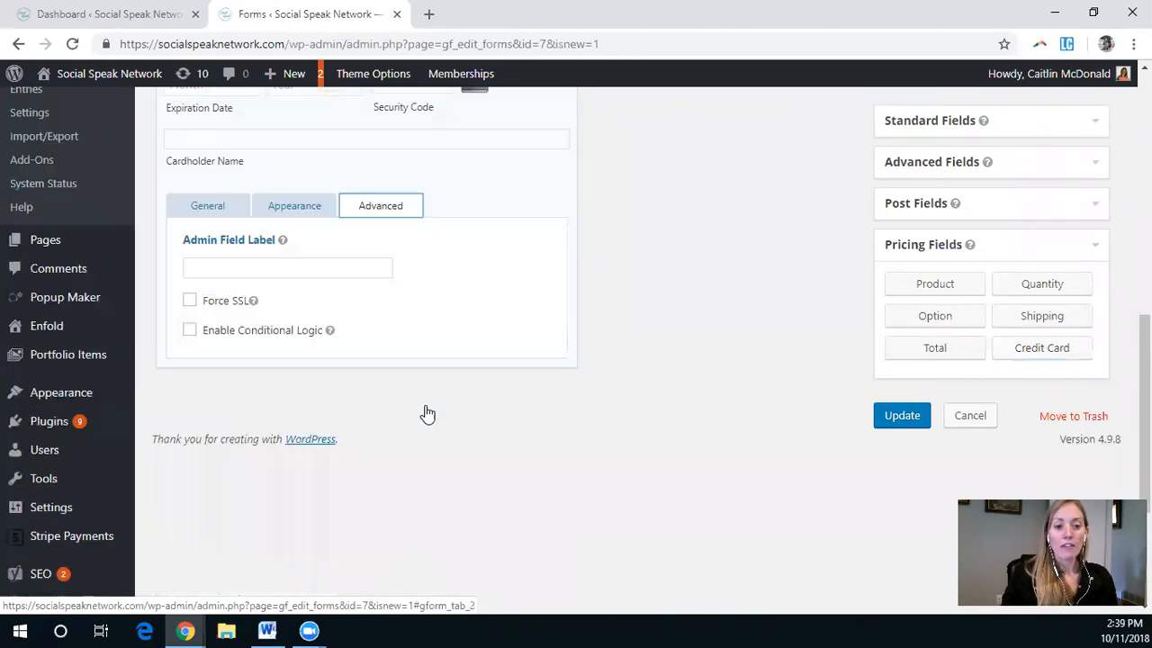
{"action": "left_click", "coordinate": [231, 251]}
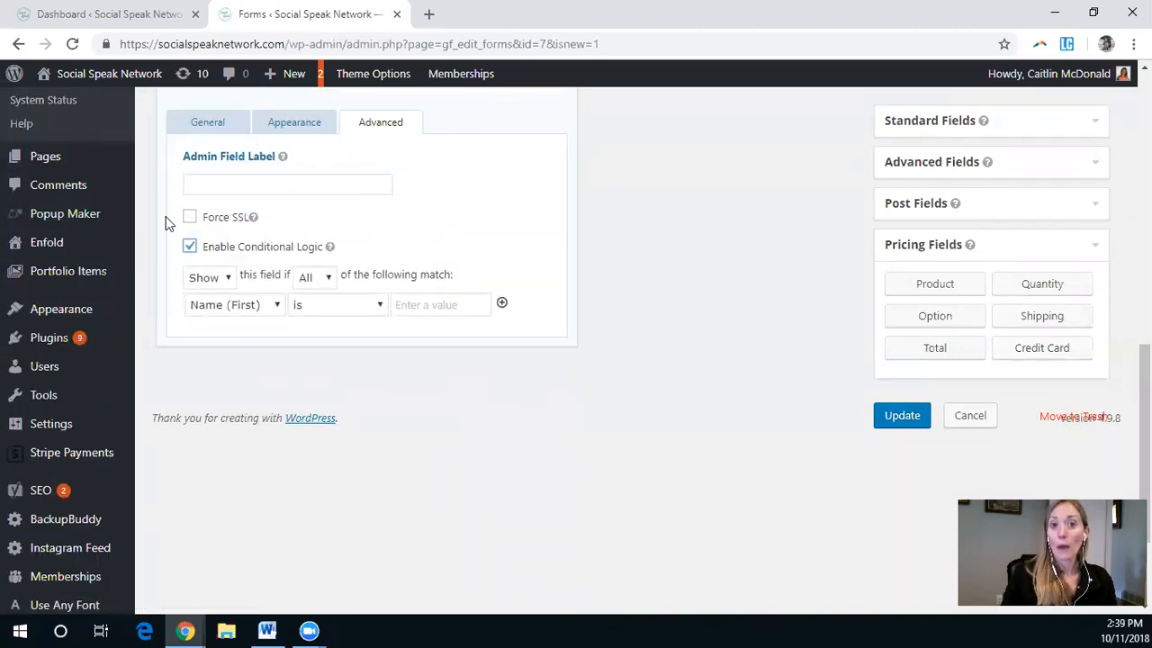
{"action": "left_click", "coordinate": [229, 222]}
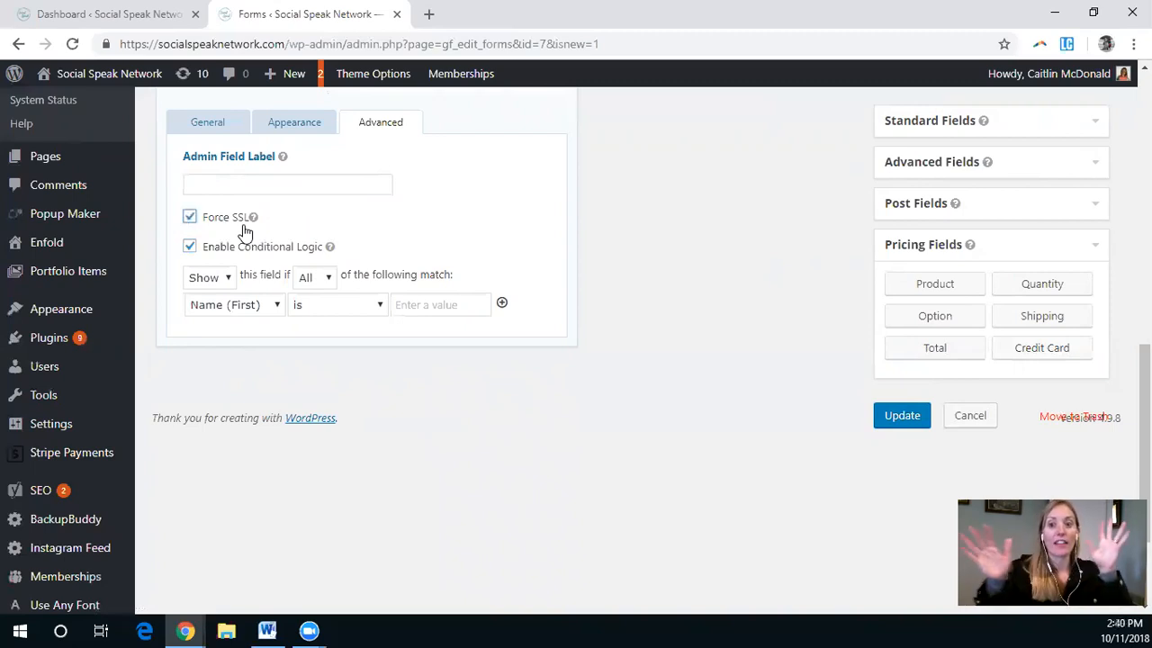
Step: Show the Credit Card field only when "How would you like to pay?" is Credit Card, and update the form
{"action": "left_click", "coordinate": [266, 304]}
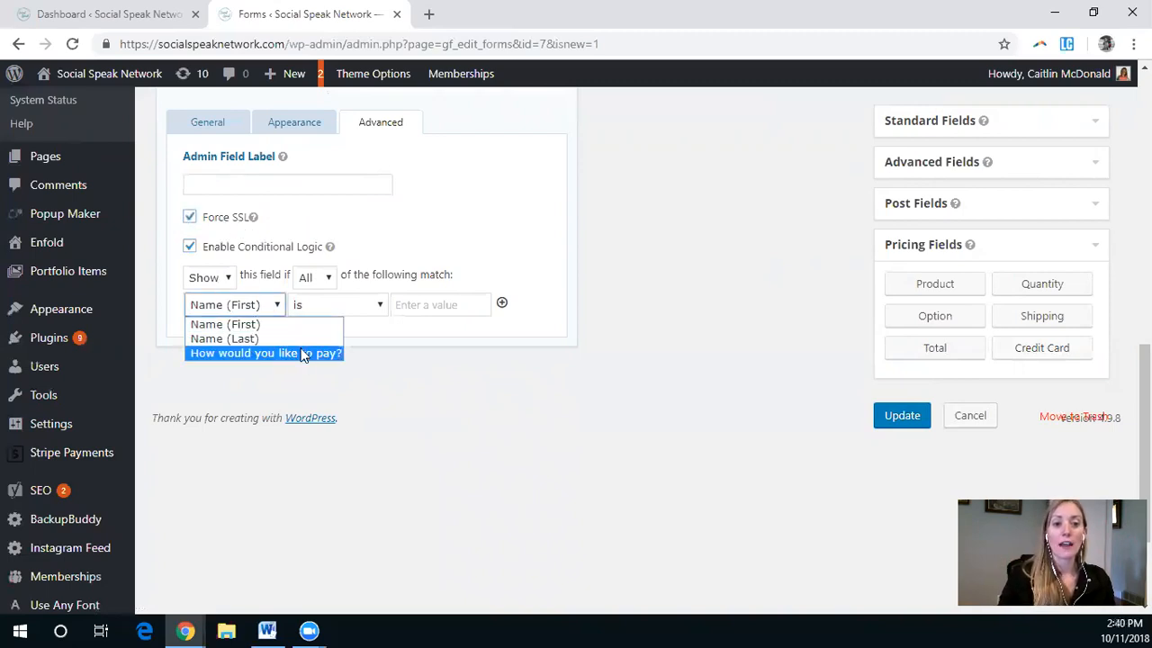
{"action": "left_click", "coordinate": [300, 352]}
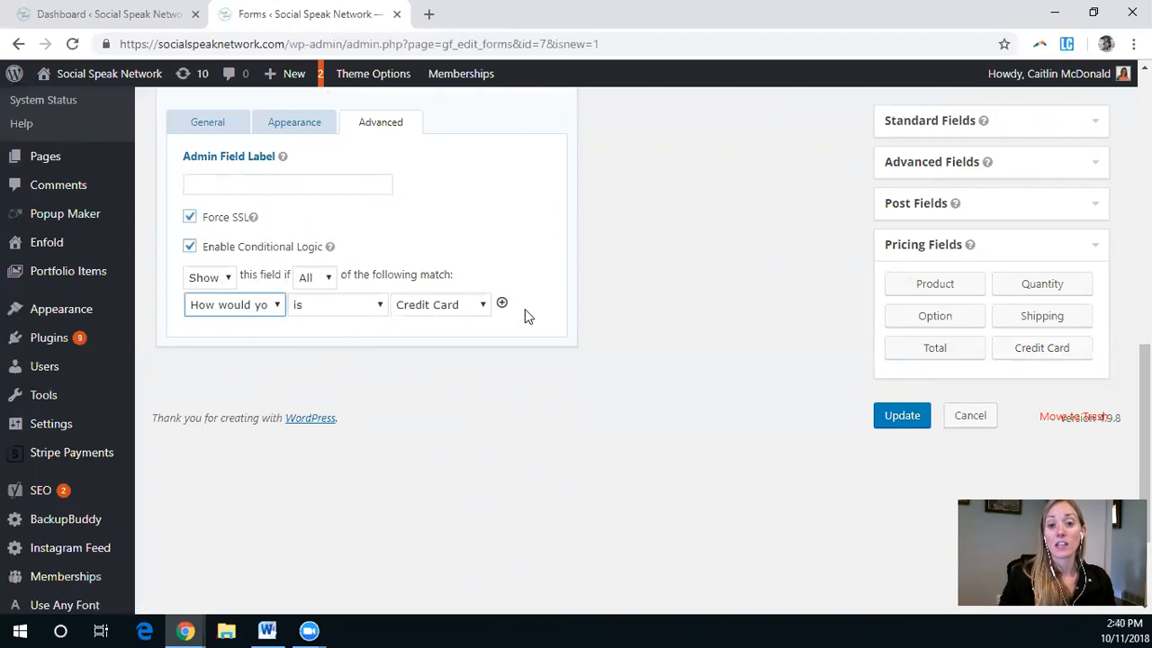
{"action": "left_click", "coordinate": [918, 419]}
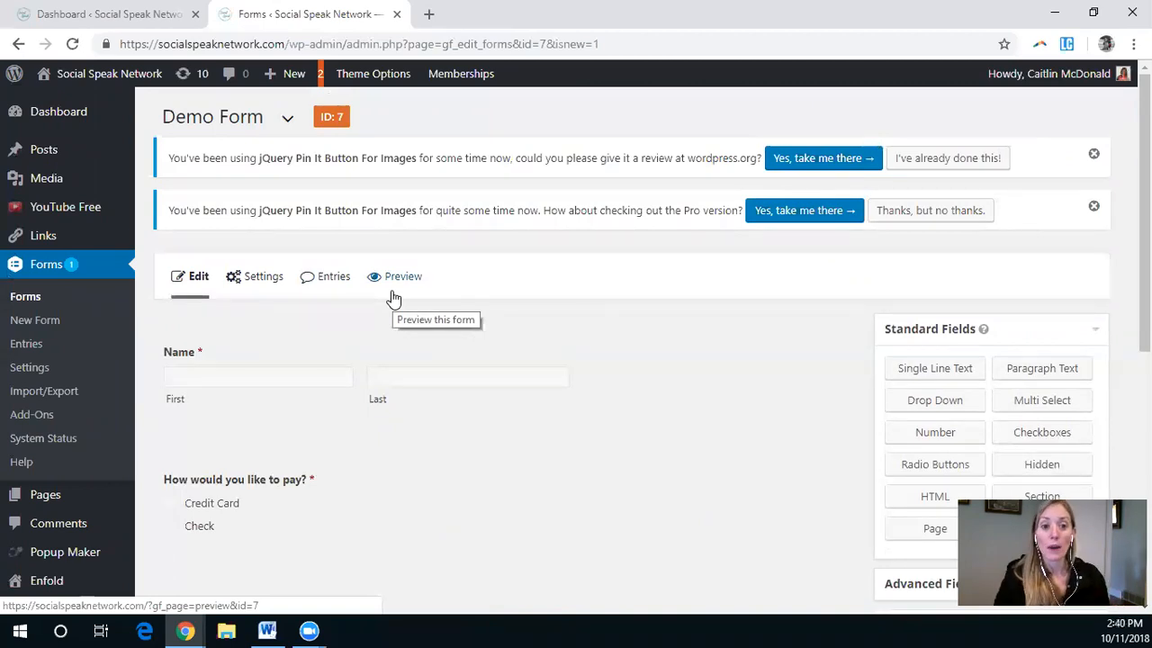
Step: Preview the form and test the Credit Card and Check payment options to see the conditional fields
{"action": "left_click", "coordinate": [403, 275]}
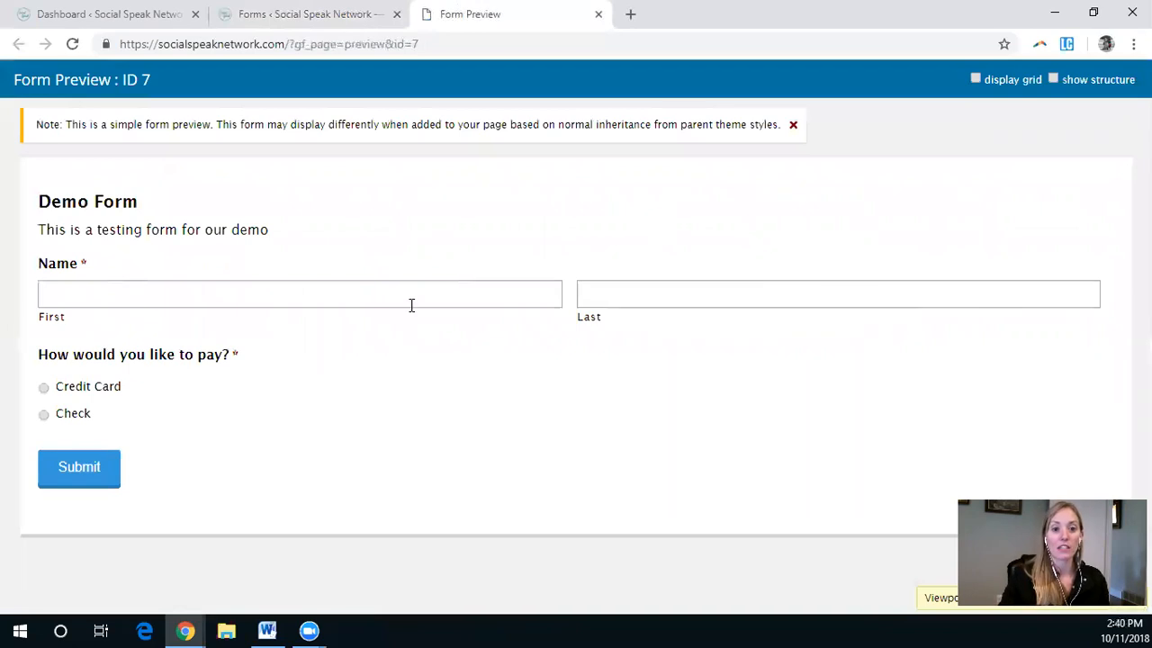
{"action": "left_click", "coordinate": [104, 392]}
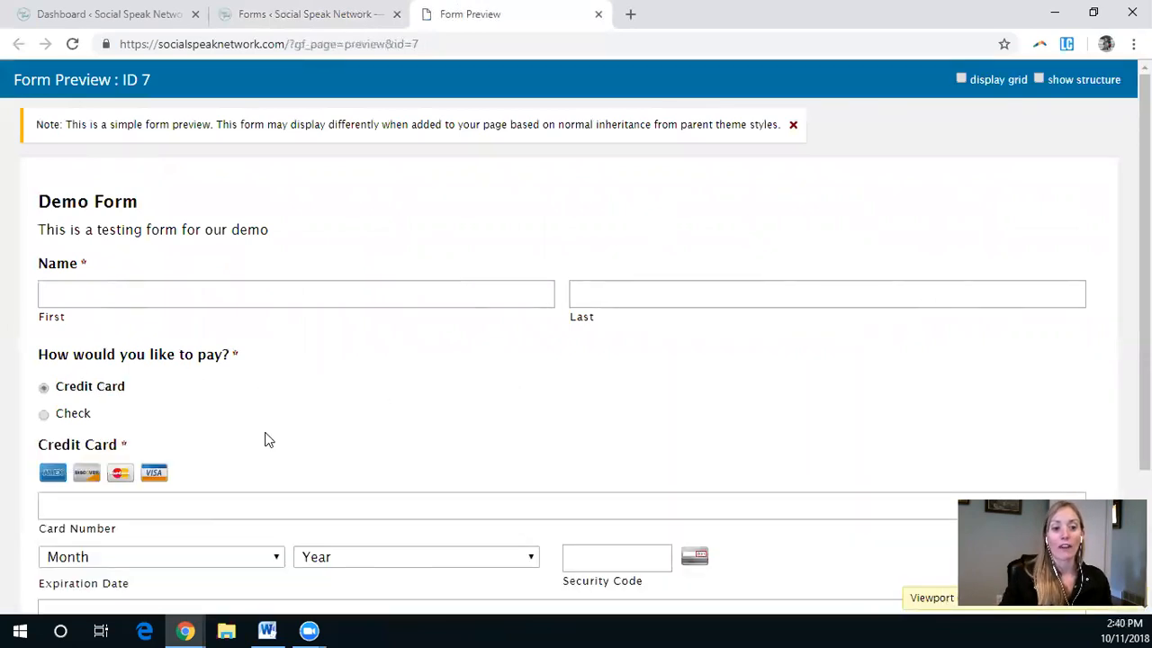
{"action": "scroll", "coordinate": [761, 475], "scroll_direction": "down", "scroll_amount": 2}
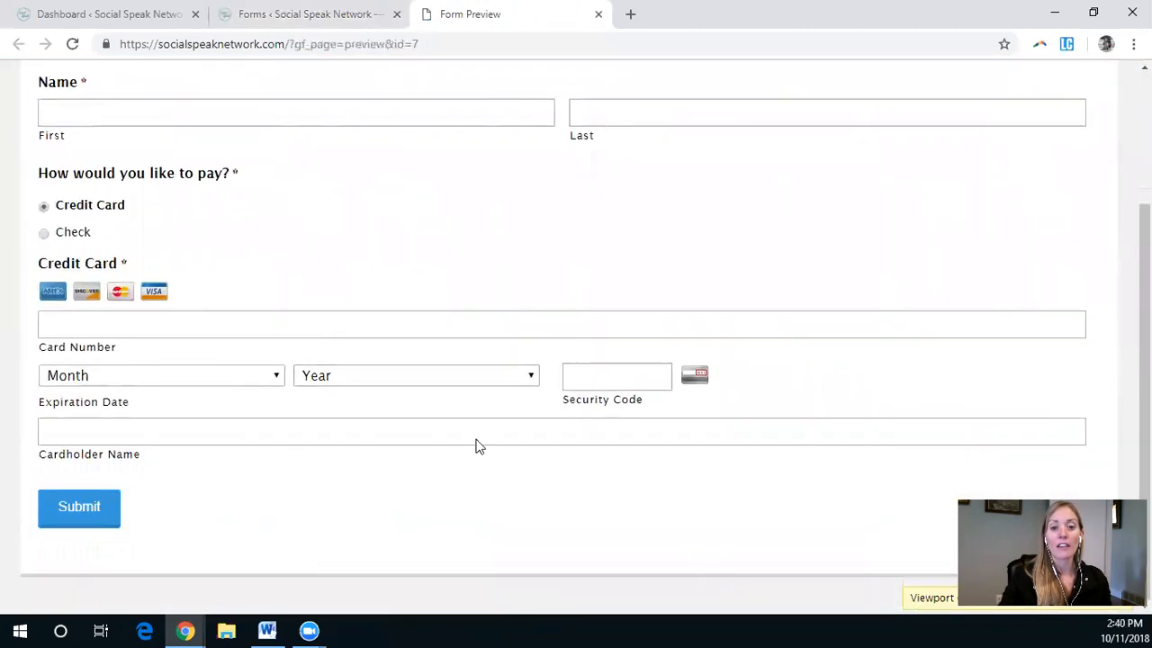
{"action": "left_click", "coordinate": [77, 233]}
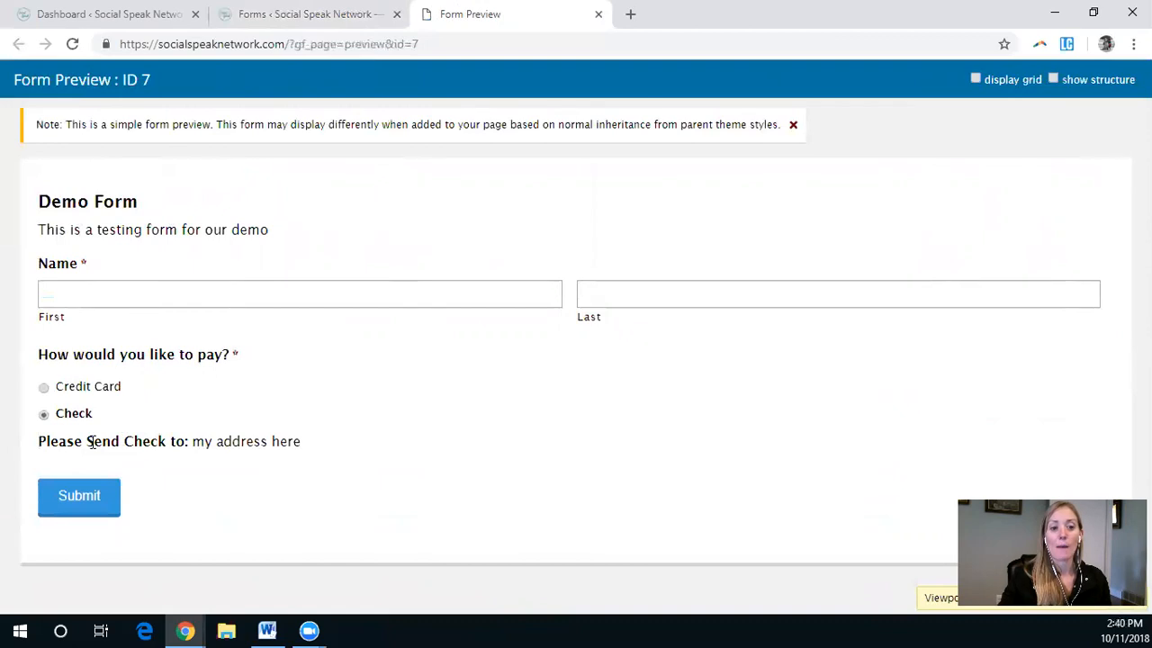
{"action": "left_click_drag", "start_coordinate": [45, 444], "coordinate": [355, 445]}
{"action": "left_click", "coordinate": [352, 446]}
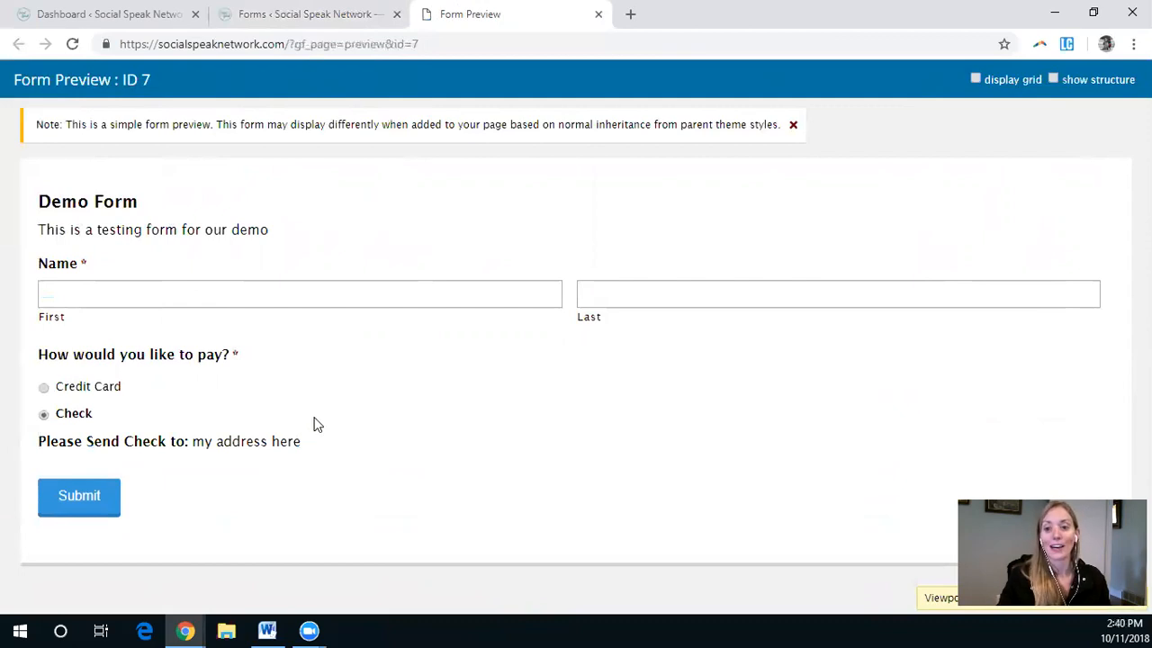
{"action": "mouse_move", "coordinate": [310, 629]}
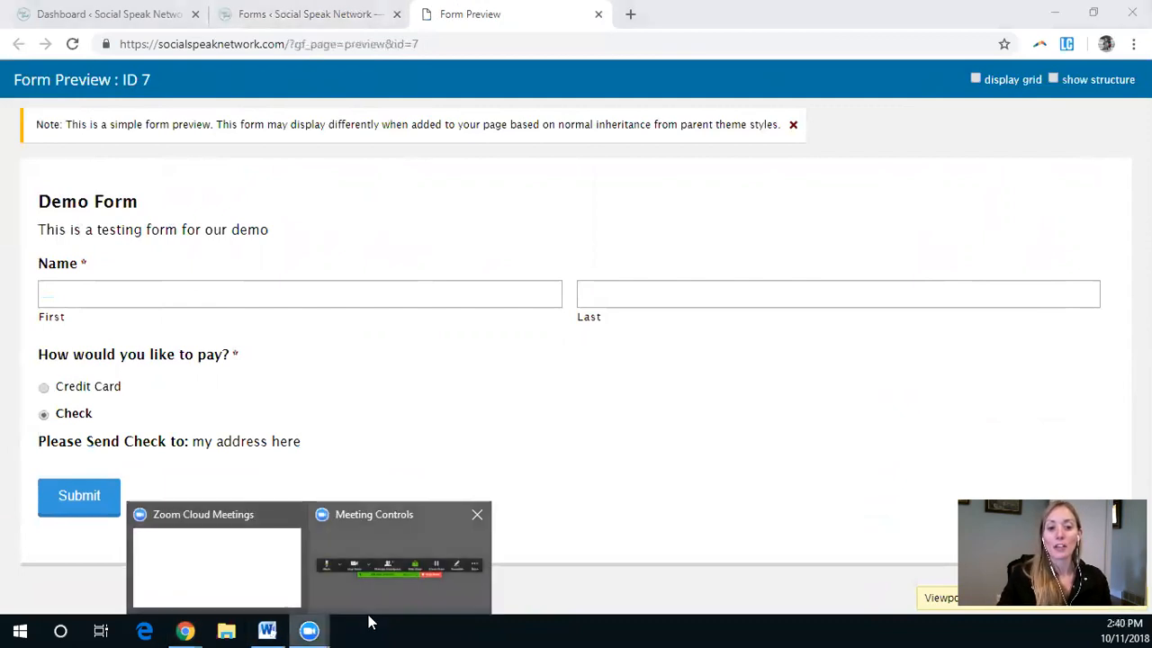
{"action": "left_click", "coordinate": [251, 552]}
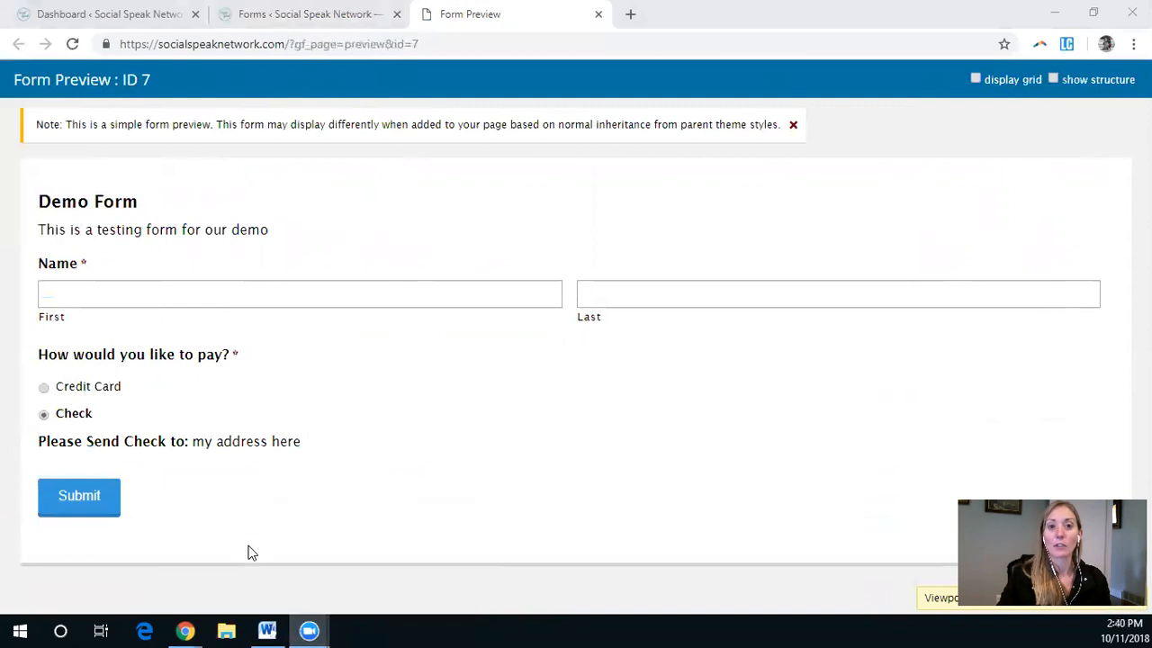